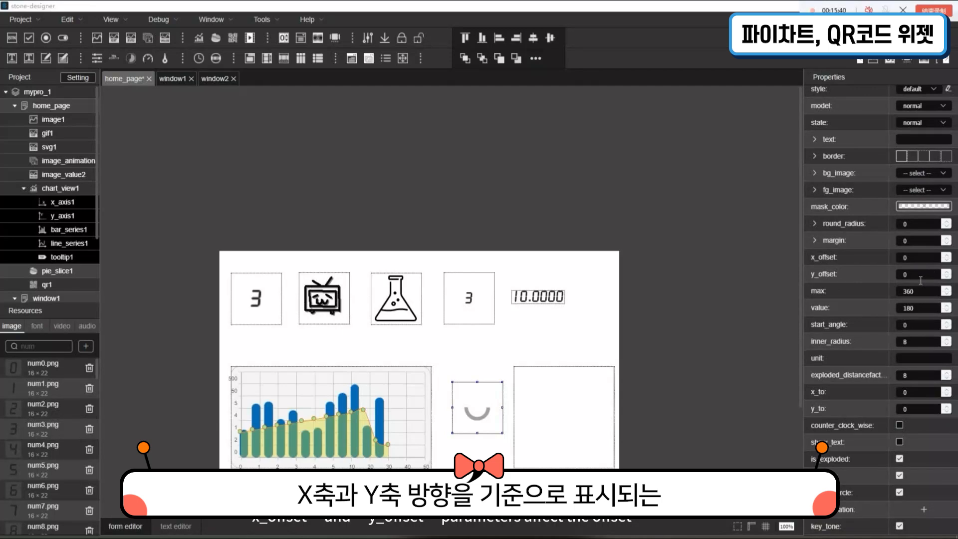
# Try a y_offset of 50 on the pie slice and set it back to 0
pyautogui.moveTo(920, 280); pyautogui.dragTo(890, 278)
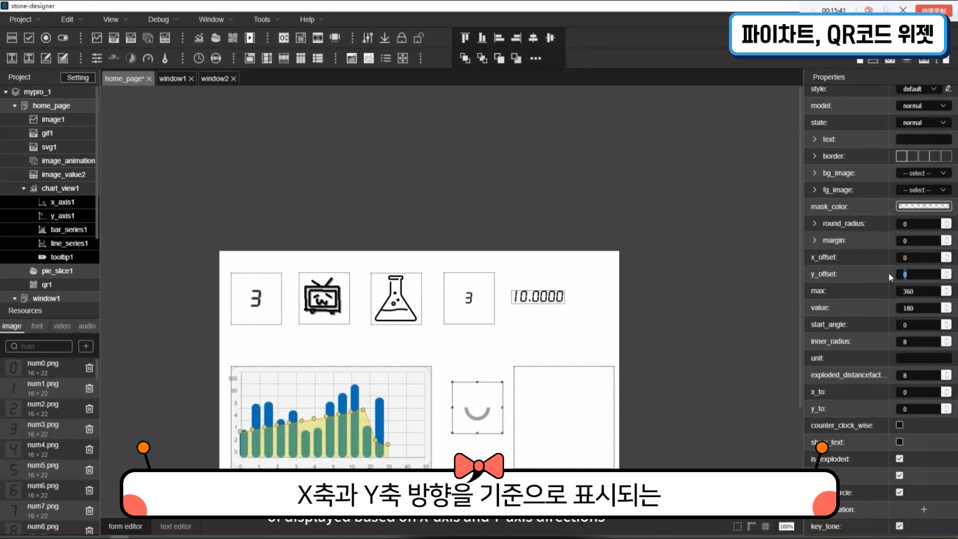
pyautogui.write('50')
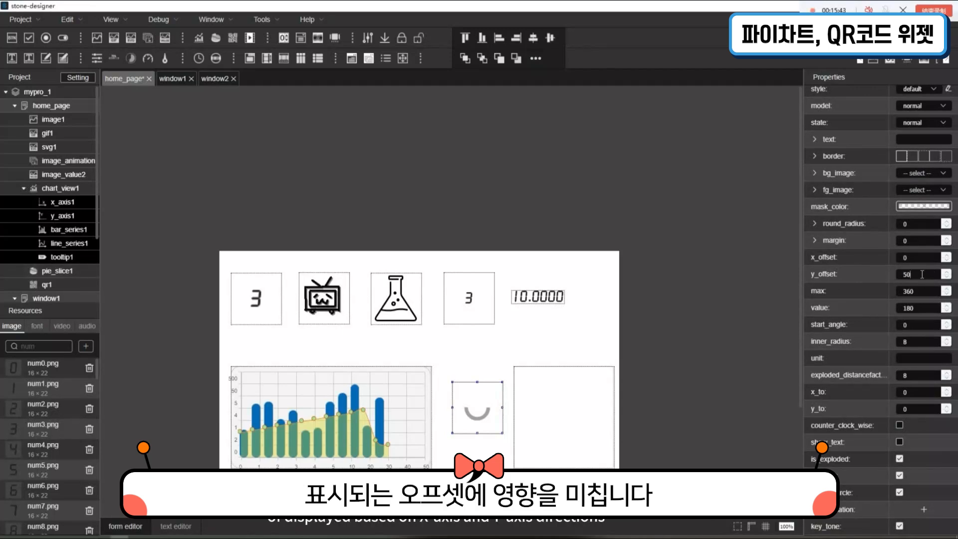
pyautogui.moveTo(922, 278); pyautogui.dragTo(863, 278)
pyautogui.write('0')
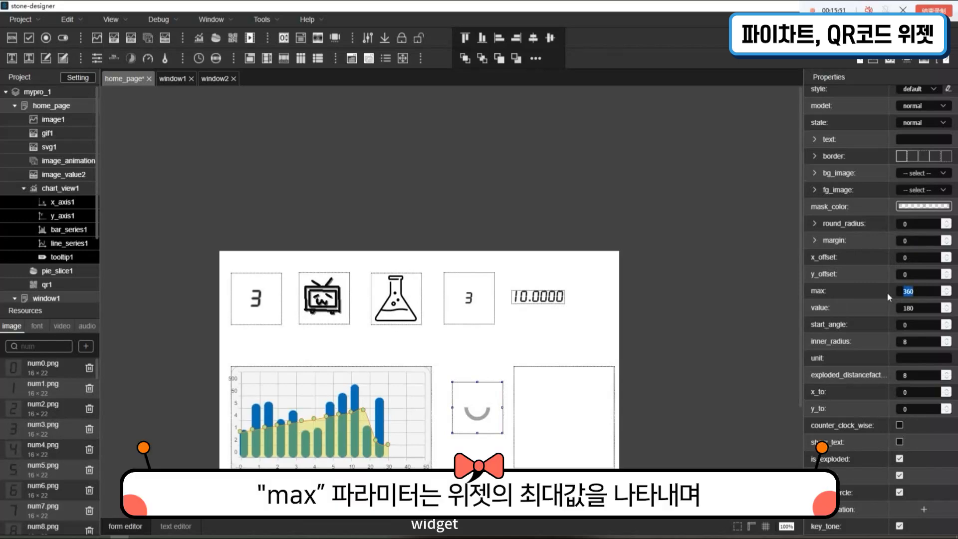
# Set the pie slice's max to 180 and its value to 150
pyautogui.write('180')
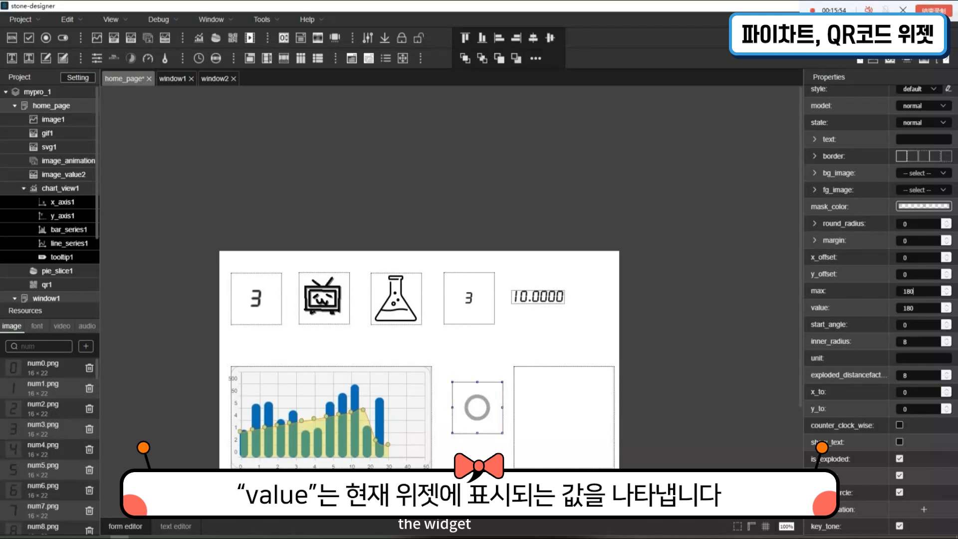
pyautogui.doubleClick(917, 312)
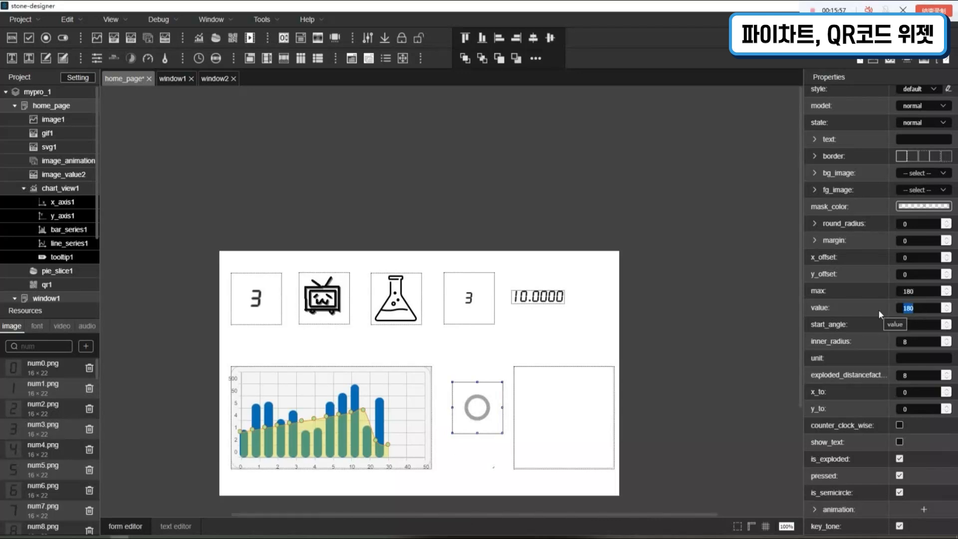
pyautogui.write('150.')
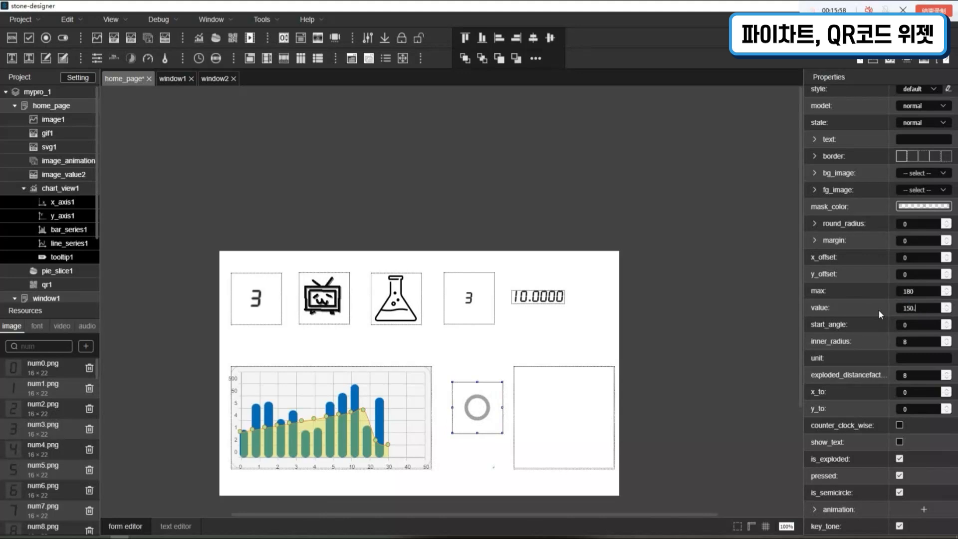
pyautogui.press('BackSpace')
pyautogui.press('BackSpace')
pyautogui.press('BackSpace')
pyautogui.write('81')
pyautogui.press('BackSpace')
pyautogui.press('BackSpace')
pyautogui.write('50')
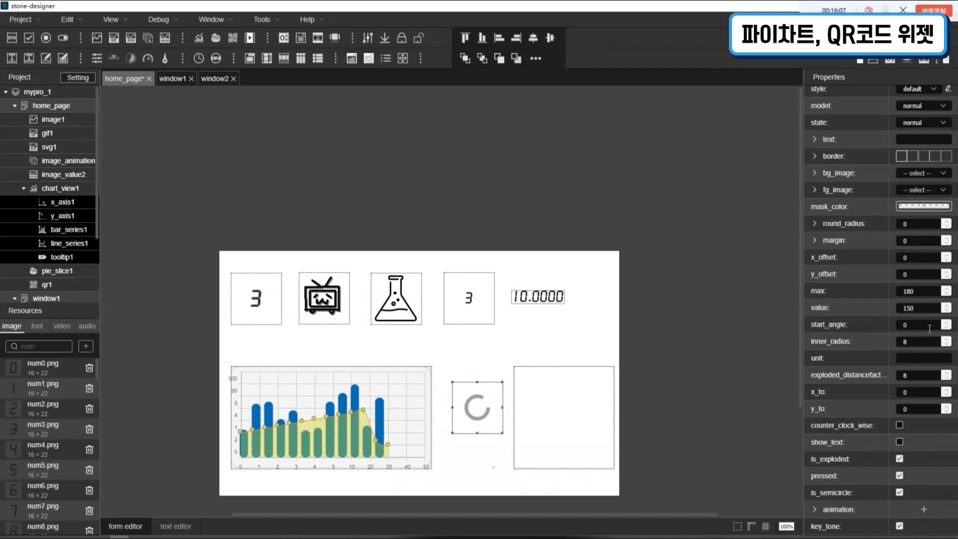
# Set the pie slice's start_angle to 20 and finally 50, and raise its inner_radius to 15
pyautogui.moveTo(914, 328); pyautogui.dragTo(887, 324)
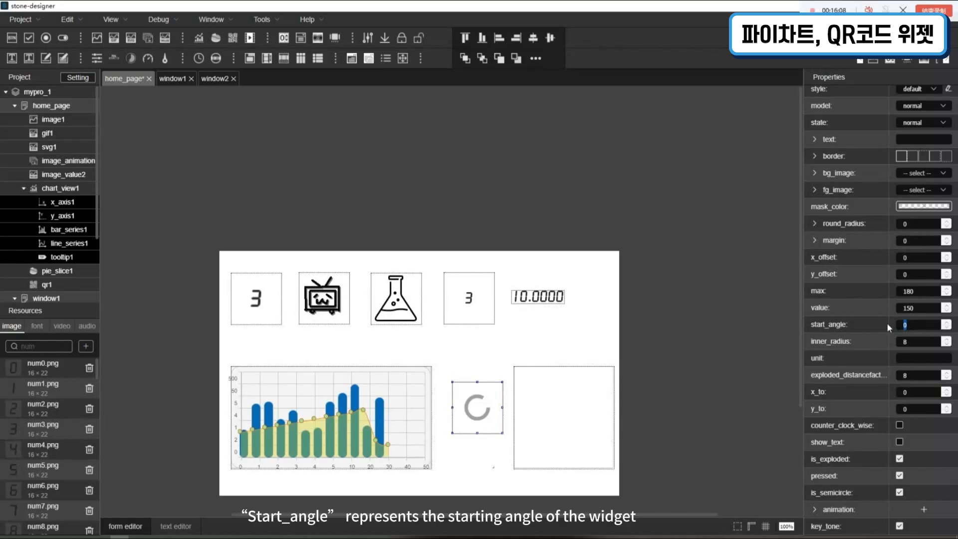
pyautogui.write('20')
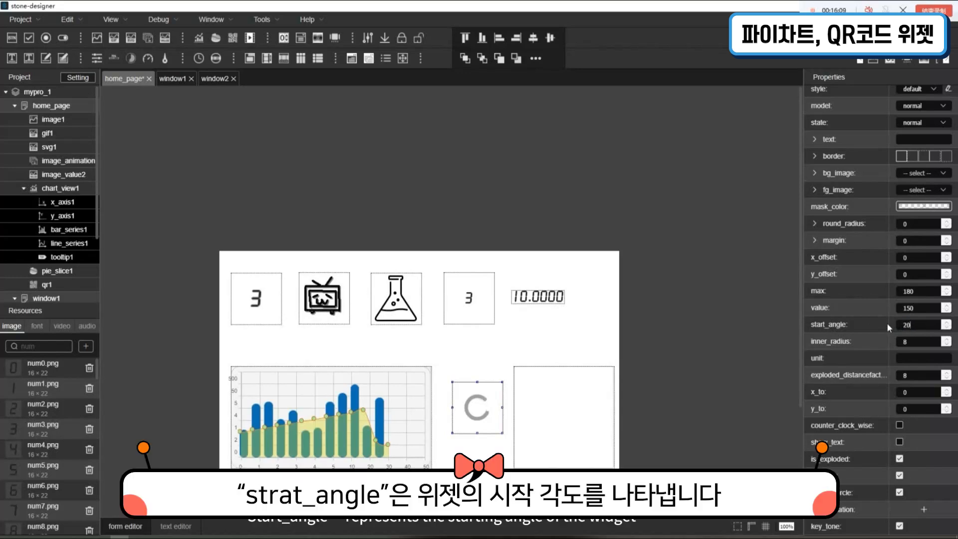
pyautogui.moveTo(916, 326); pyautogui.dragTo(855, 326)
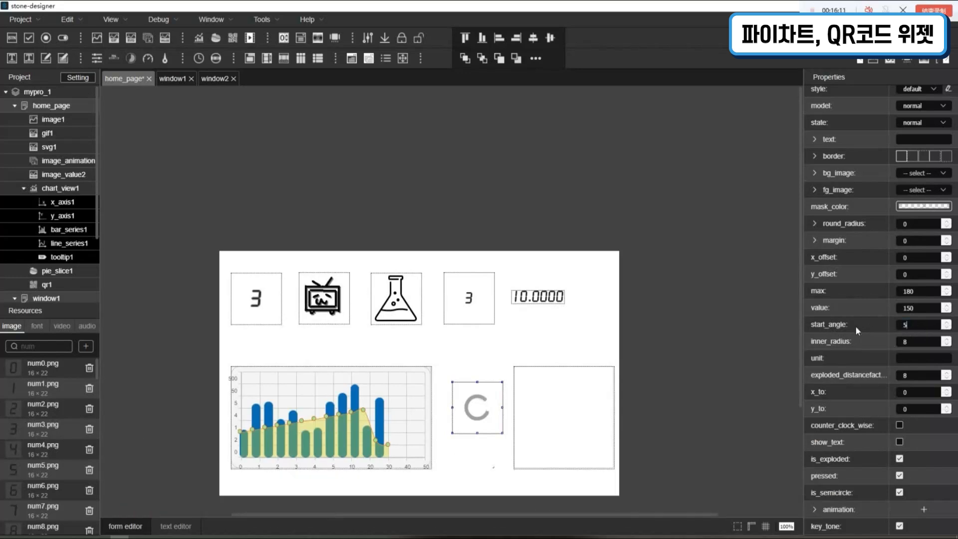
pyautogui.write('50')
pyautogui.click(947, 340)
pyautogui.click(946, 339)
pyautogui.click(946, 339)
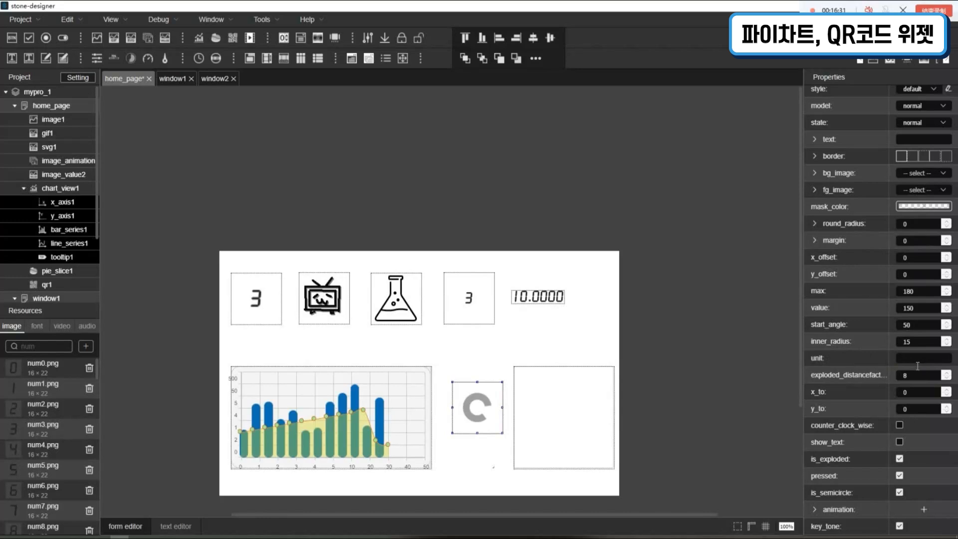
# Enable show_text on the pie slice and try the units bmp and 5 before settling on m
pyautogui.click(901, 442)
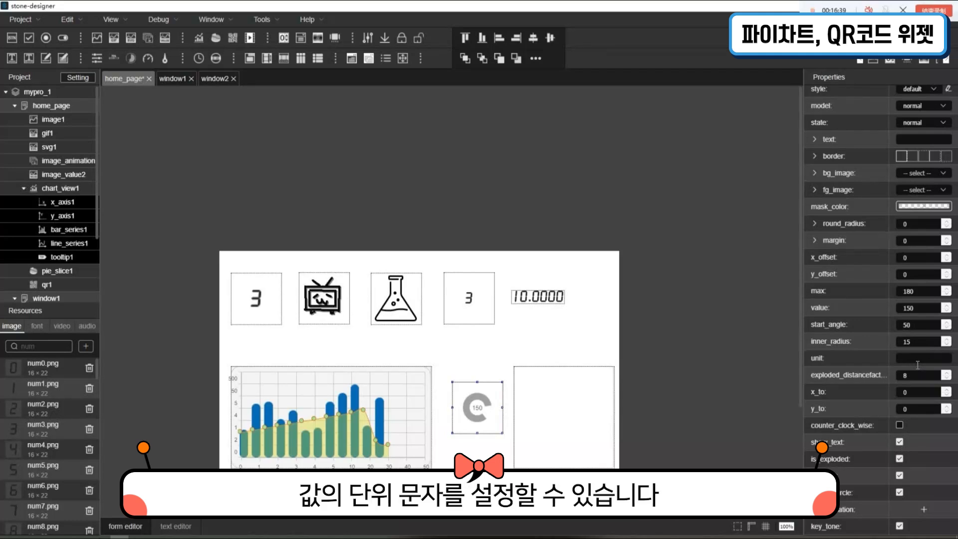
pyautogui.write('bmp')
pyautogui.press('Return')
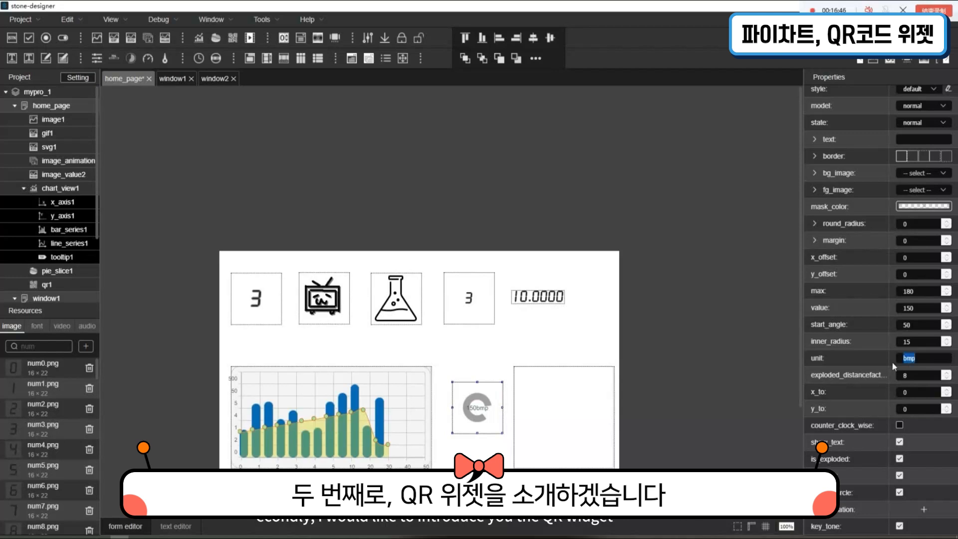
pyautogui.press('BackSpace')
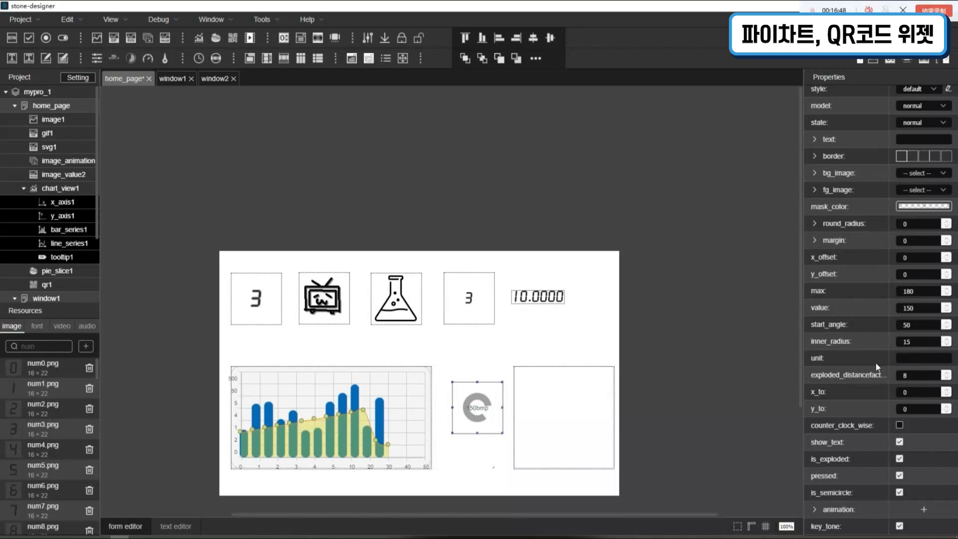
pyautogui.write('5')
pyautogui.press('Return')
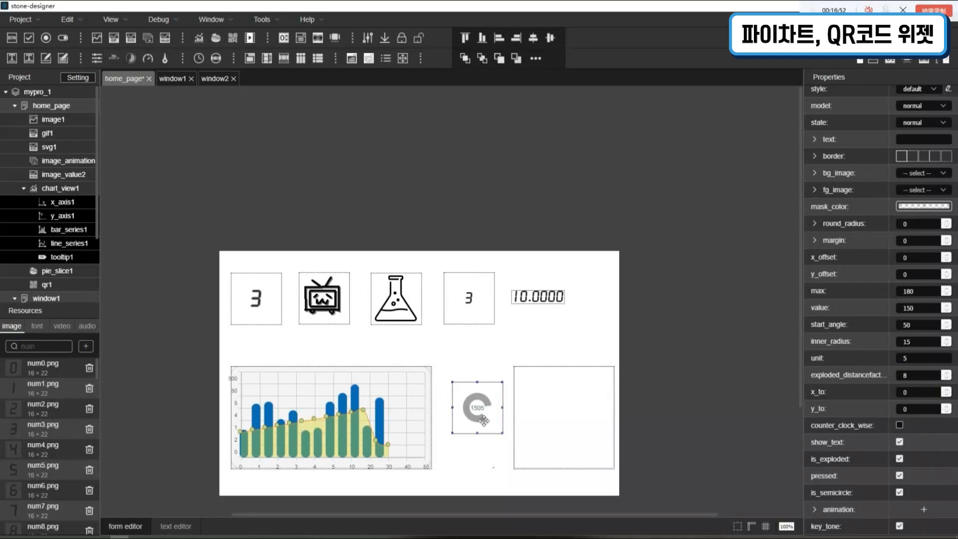
pyautogui.doubleClick(917, 364)
pyautogui.write('m')
pyautogui.press('Return')
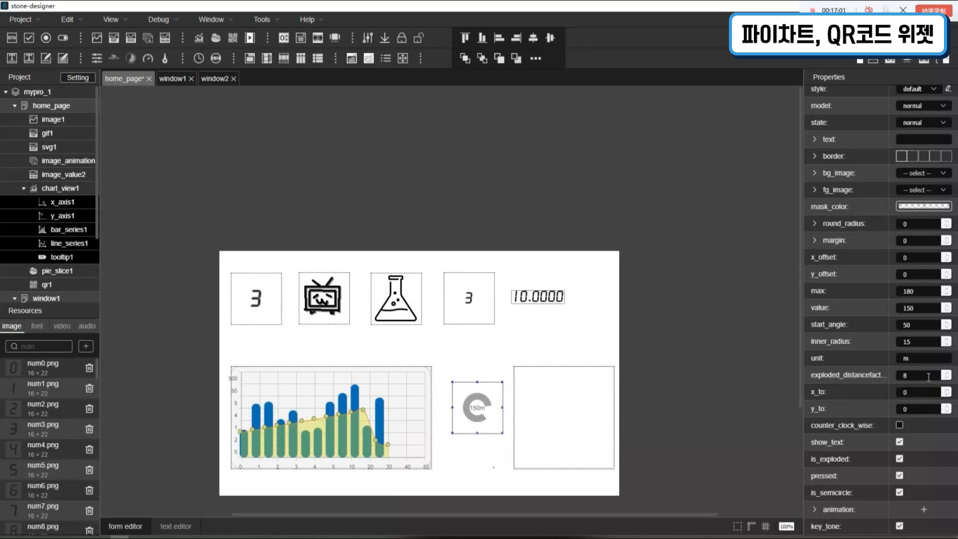
# Try an exploded distance factor of 5 on the pie slice and set it back to 8
pyautogui.moveTo(923, 378); pyautogui.dragTo(901, 378)
pyautogui.write('5')
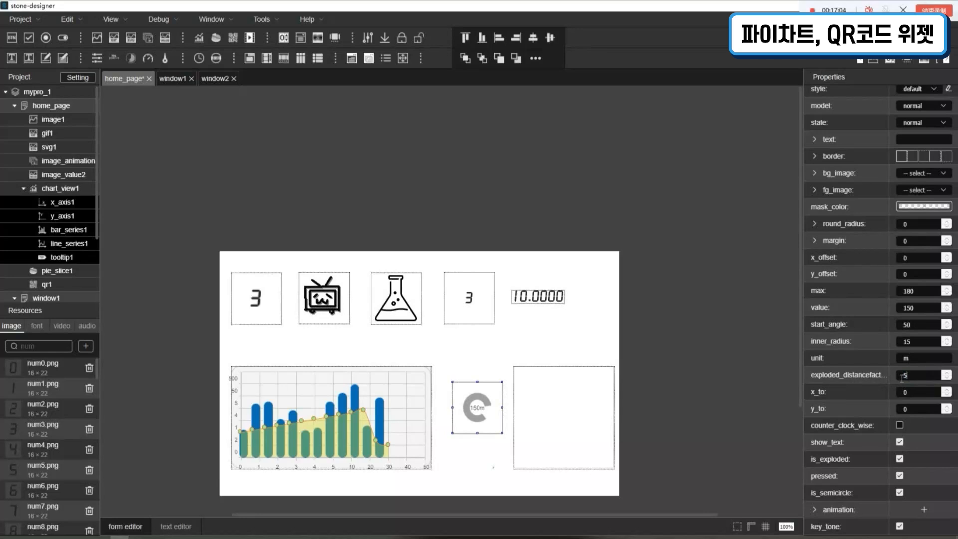
pyautogui.moveTo(921, 380); pyautogui.dragTo(873, 379)
pyautogui.write('8')
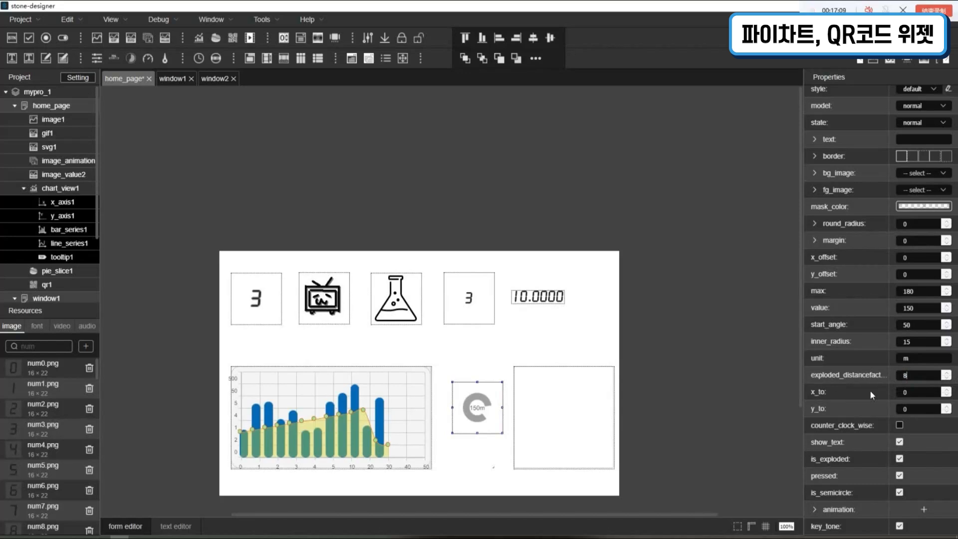
# Set both x_to and y_to of the pie slice to 10
pyautogui.moveTo(923, 391); pyautogui.dragTo(879, 385)
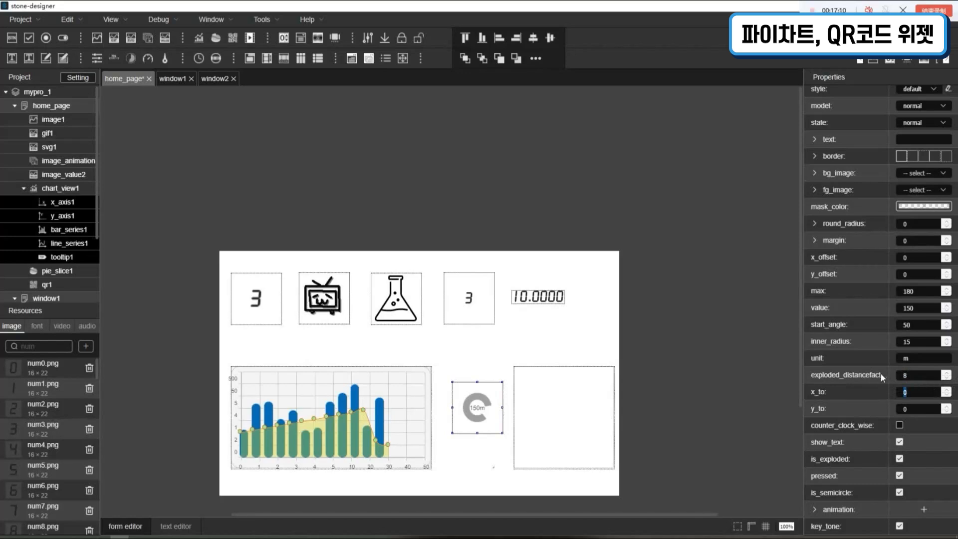
pyautogui.write('1')
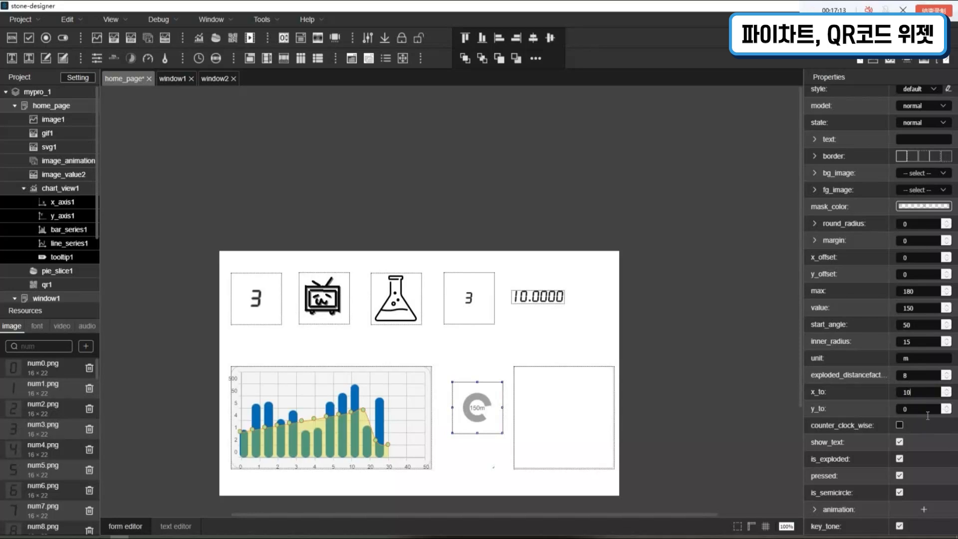
pyautogui.moveTo(927, 412); pyautogui.dragTo(864, 410)
pyautogui.write('10')
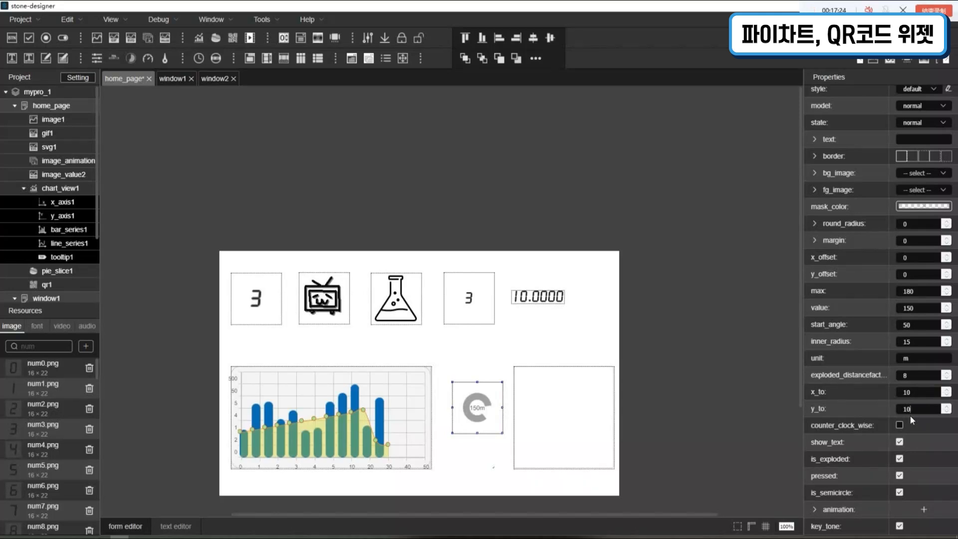
# Enable counter_clock_wise for the pie slice and set its max to 280
pyautogui.click(901, 426)
pyautogui.click(922, 297)
pyautogui.write('280')
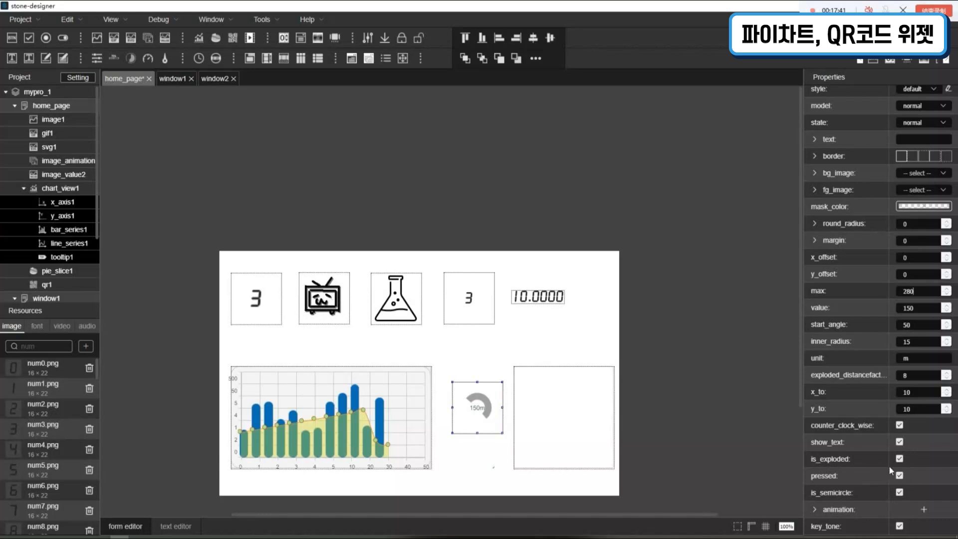
# Switch the pie slice's is_exploded, pressed and is_semicircle options off and back on one at a time
pyautogui.click(906, 463)
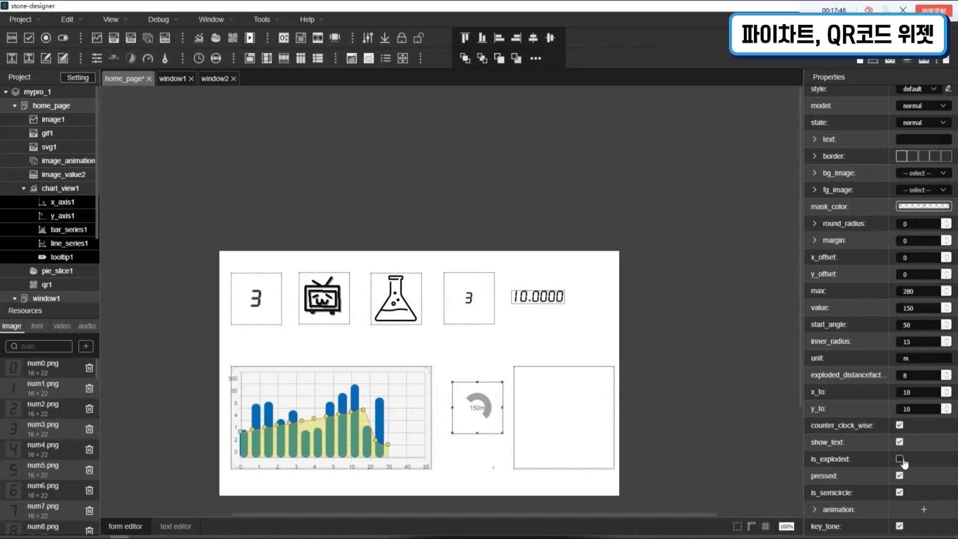
pyautogui.click(905, 464)
pyautogui.click(900, 476)
pyautogui.click(900, 476)
pyautogui.click(900, 492)
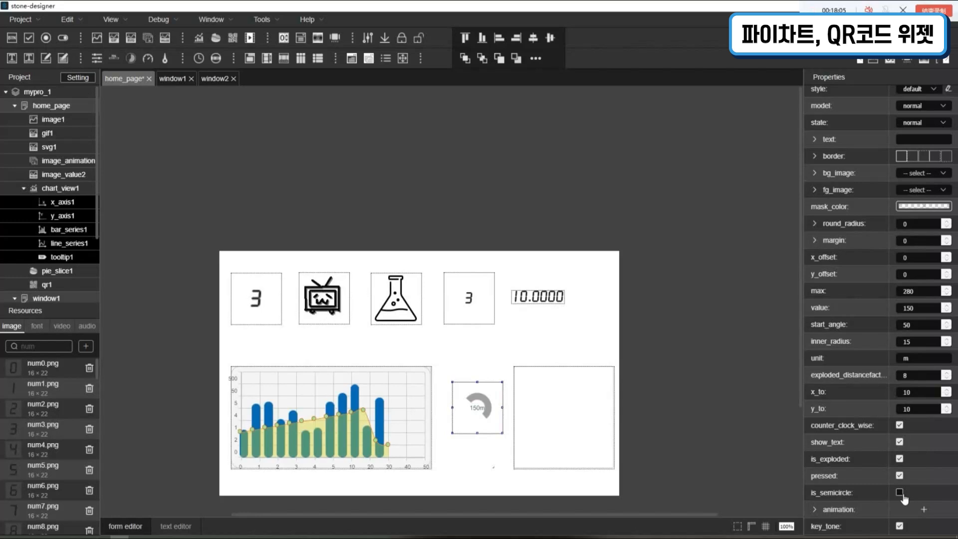
pyautogui.click(900, 492)
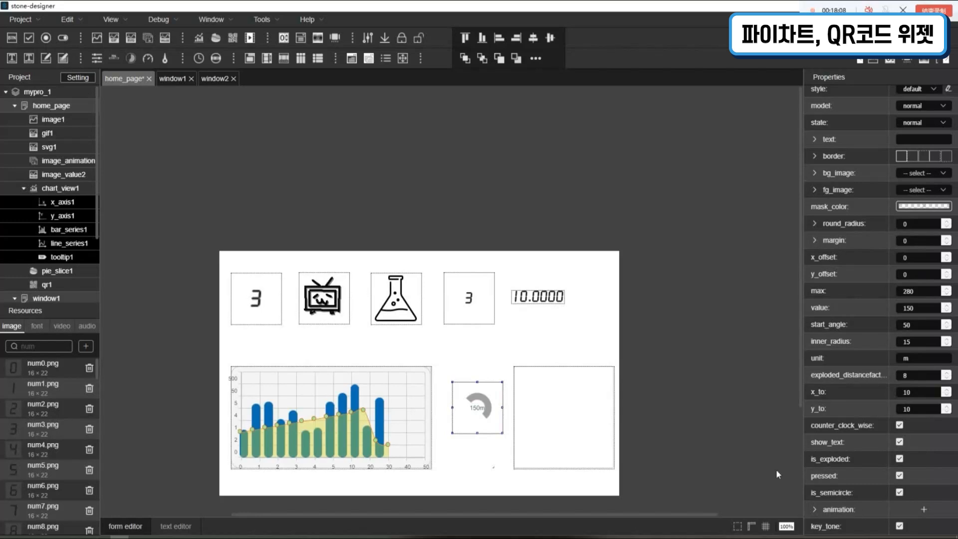
# Select the empty QR widget beside the pie slice and set its text to 123456
pyautogui.click(755, 454)
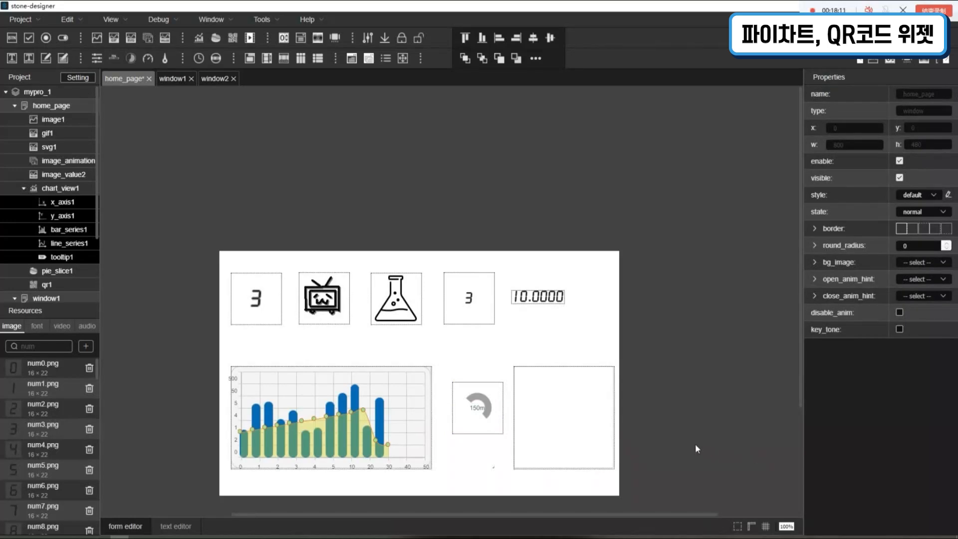
pyautogui.click(556, 422)
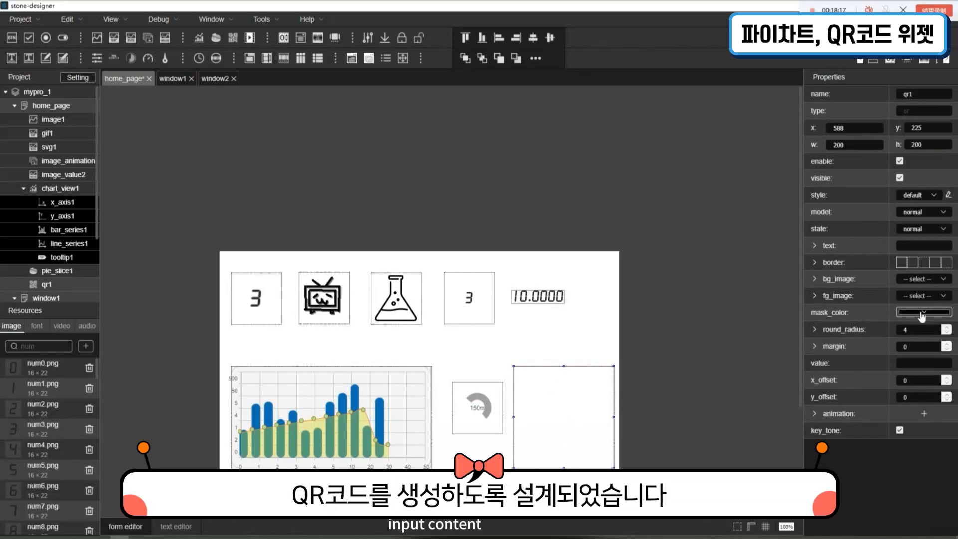
pyautogui.click(921, 248)
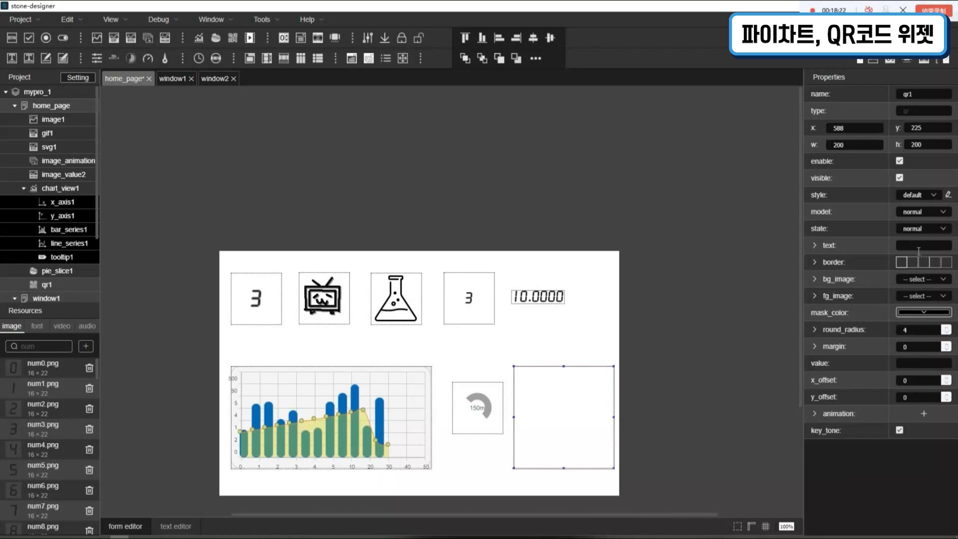
pyautogui.write('12')
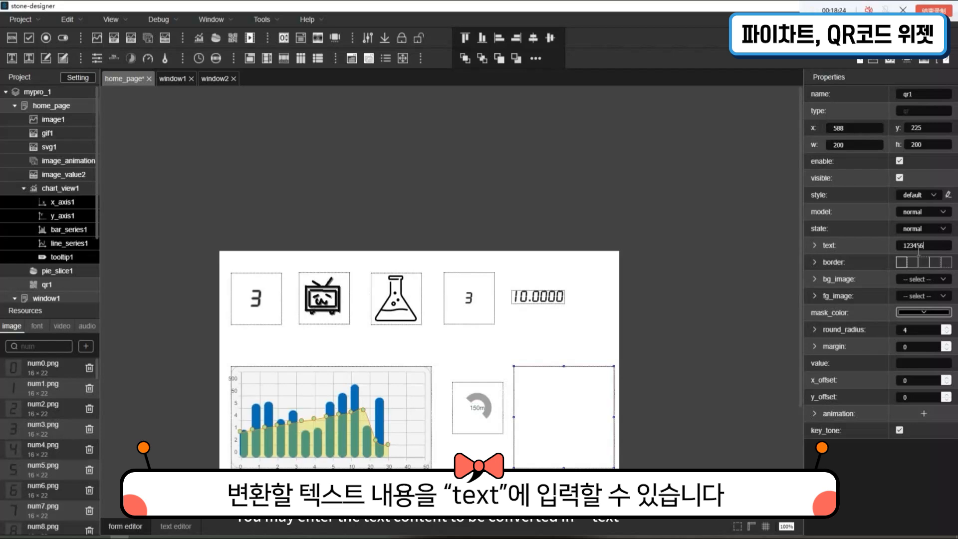
pyautogui.write('3456')
pyautogui.press('Return')
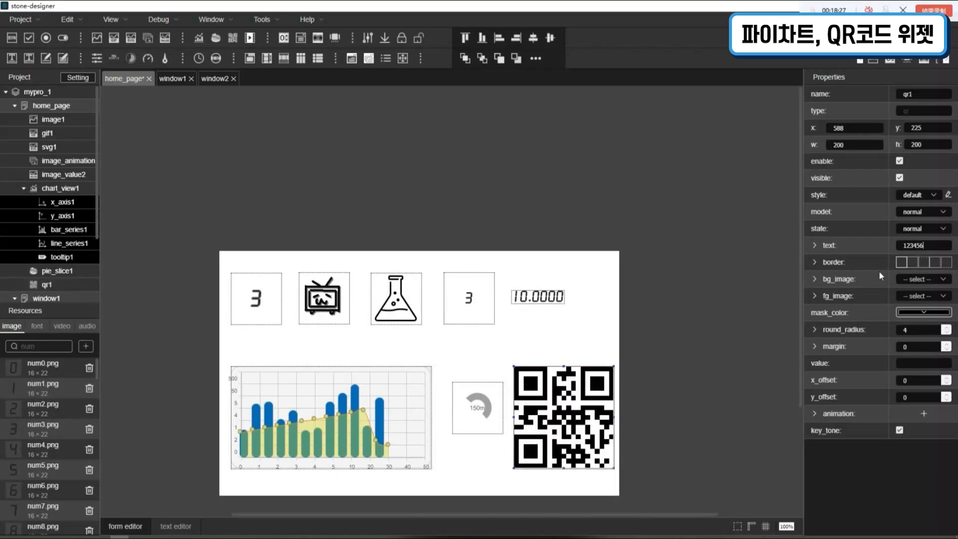
# Set the QR widget's mask_color to red, rgba(255, 11, 11, 1)
pyautogui.click(930, 313)
pyautogui.moveTo(926, 398); pyautogui.dragTo(937, 321)
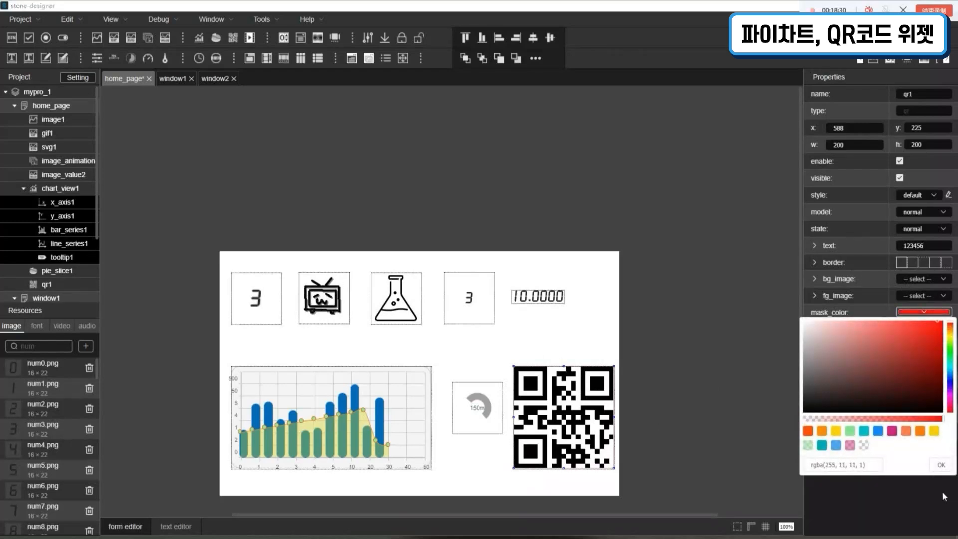
pyautogui.click(941, 466)
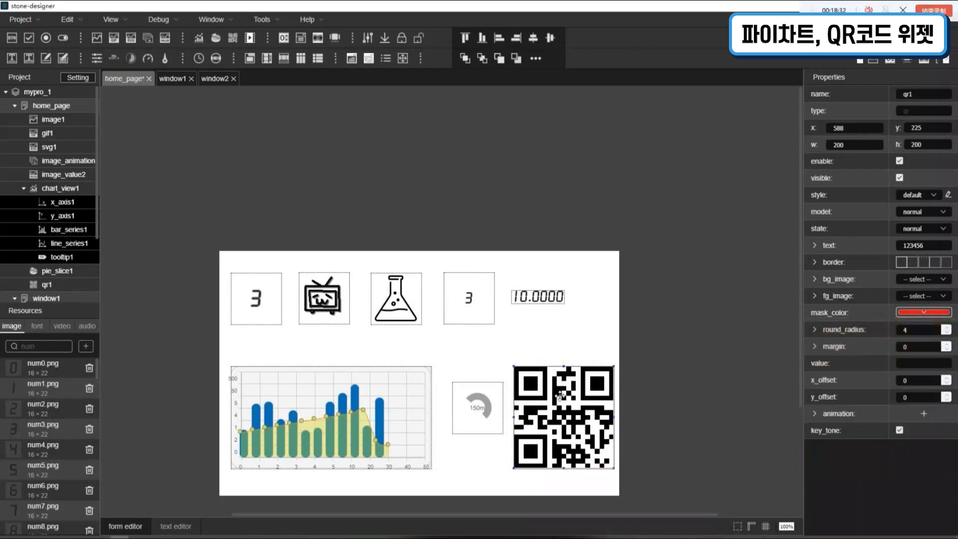
# Expand the QR code's foreground settings and set its fg_color to turquoise, rgba(0, 206, 209, 1)
pyautogui.click(919, 297)
pyautogui.click(912, 298)
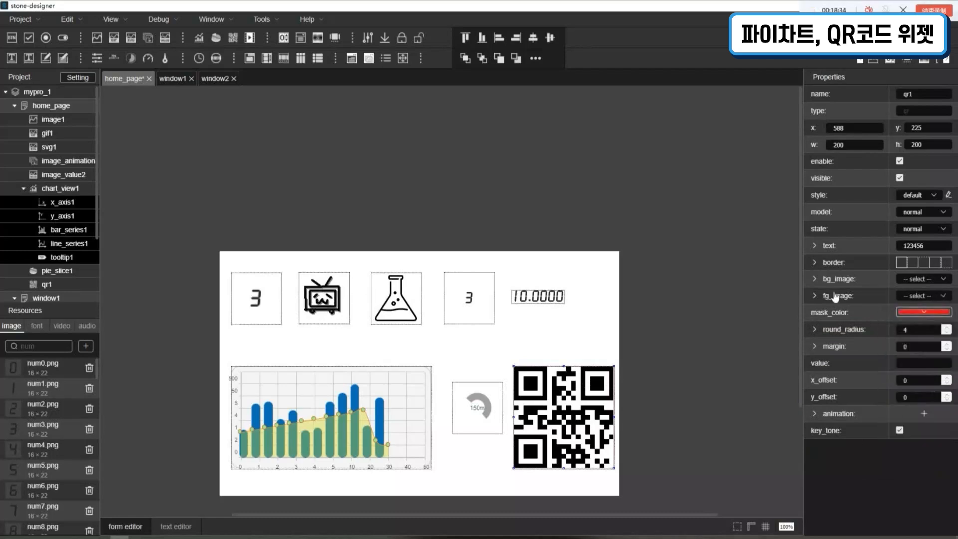
pyautogui.click(834, 299)
pyautogui.click(922, 313)
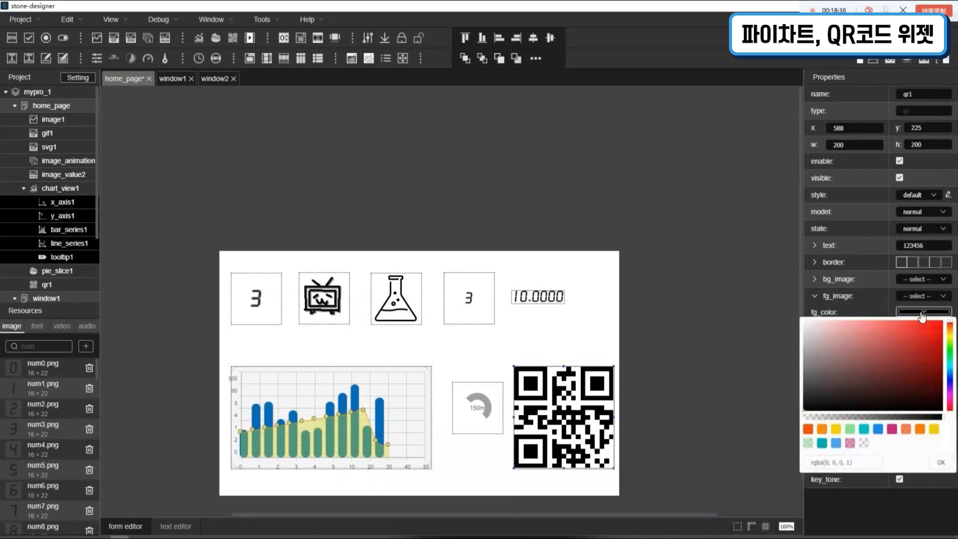
pyautogui.click(871, 431)
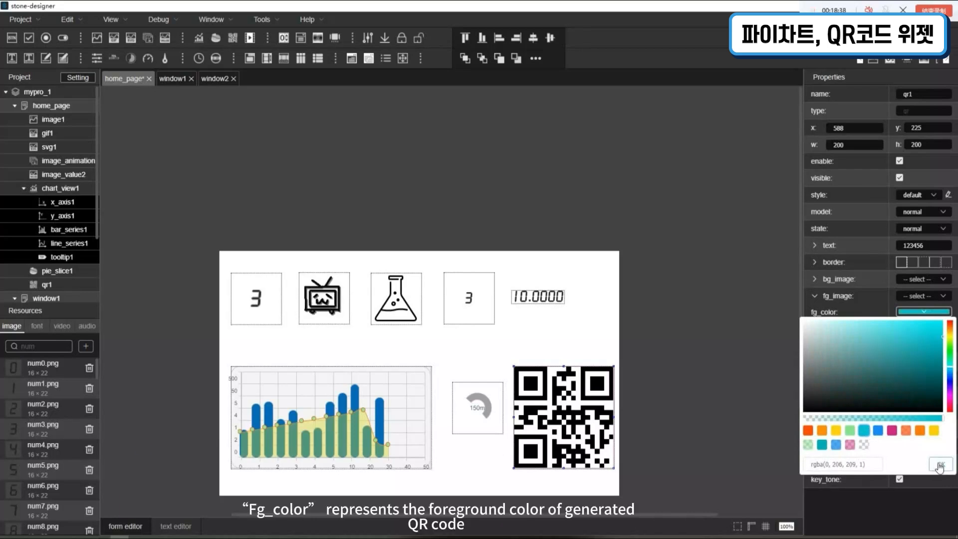
pyautogui.click(939, 464)
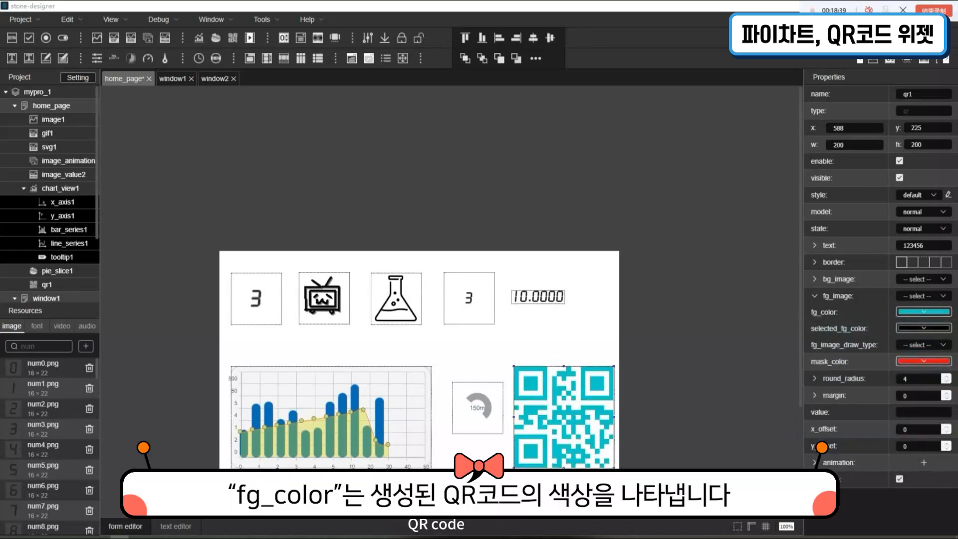
# Change the QR code's fg_color to magenta, rgba(199, 21, 133, 1), and adjust it to a paler pink
pyautogui.click(923, 311)
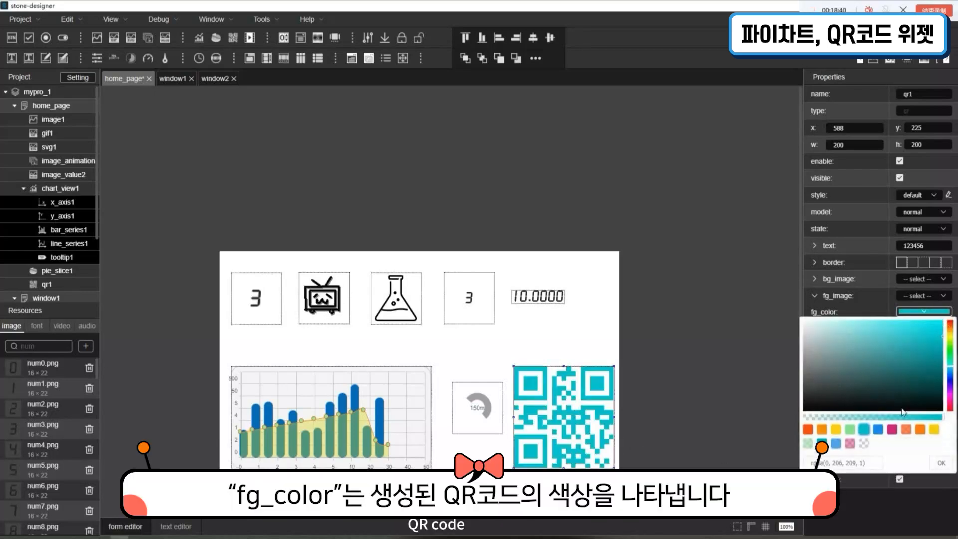
pyautogui.click(890, 431)
pyautogui.click(941, 465)
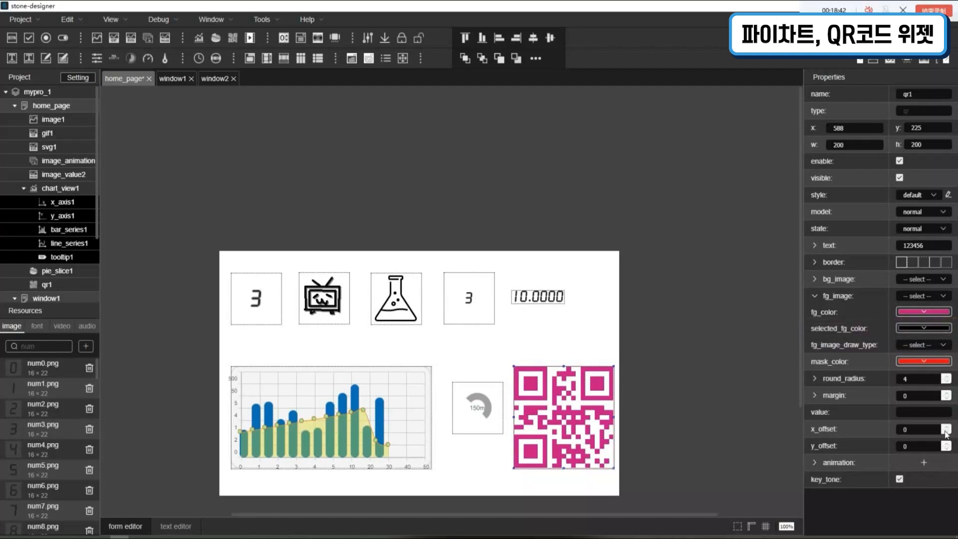
pyautogui.click(923, 313)
pyautogui.click(878, 342)
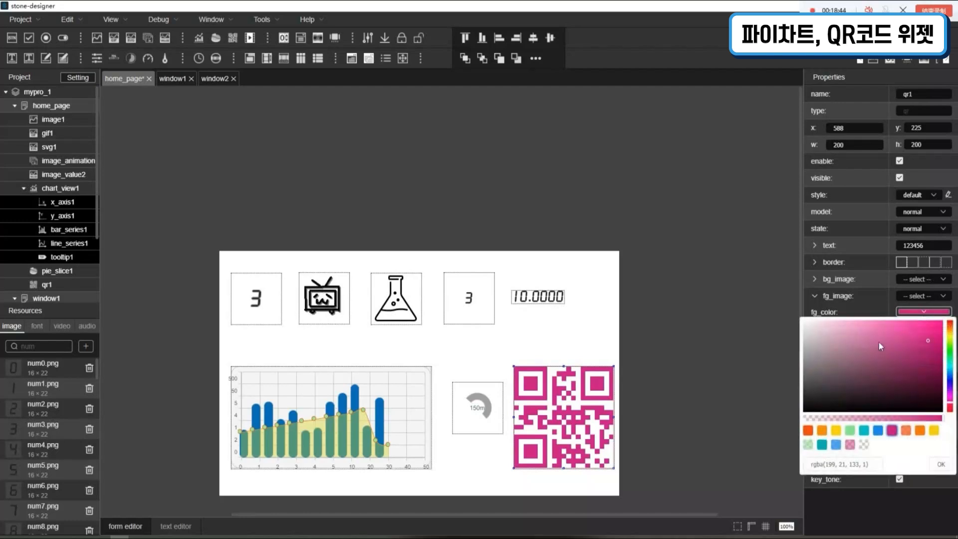
pyautogui.click(945, 452)
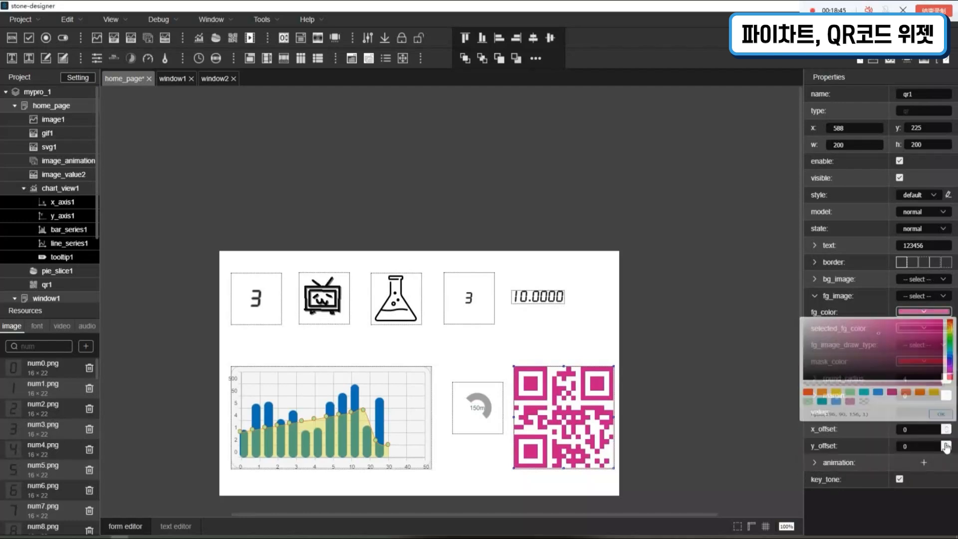
# Expand the QR code's background settings and set its bg_color to turquoise, rgba(0, 206, 209, 1)
pyautogui.click(845, 281)
pyautogui.click(924, 294)
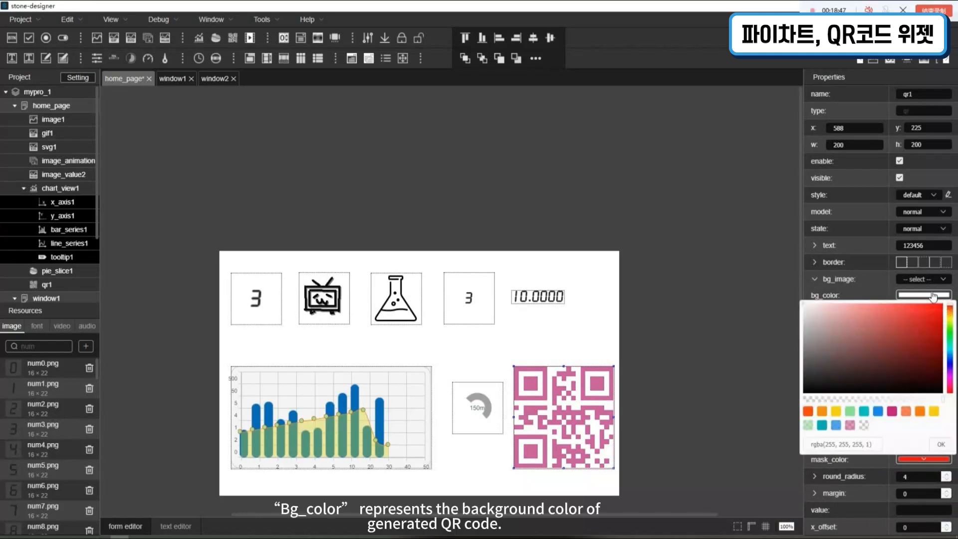
pyautogui.click(866, 413)
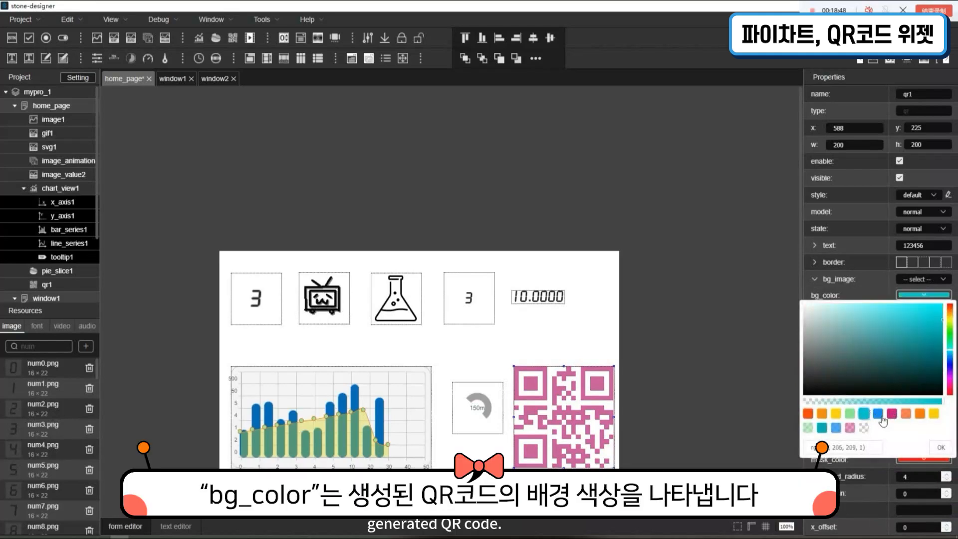
pyautogui.click(941, 448)
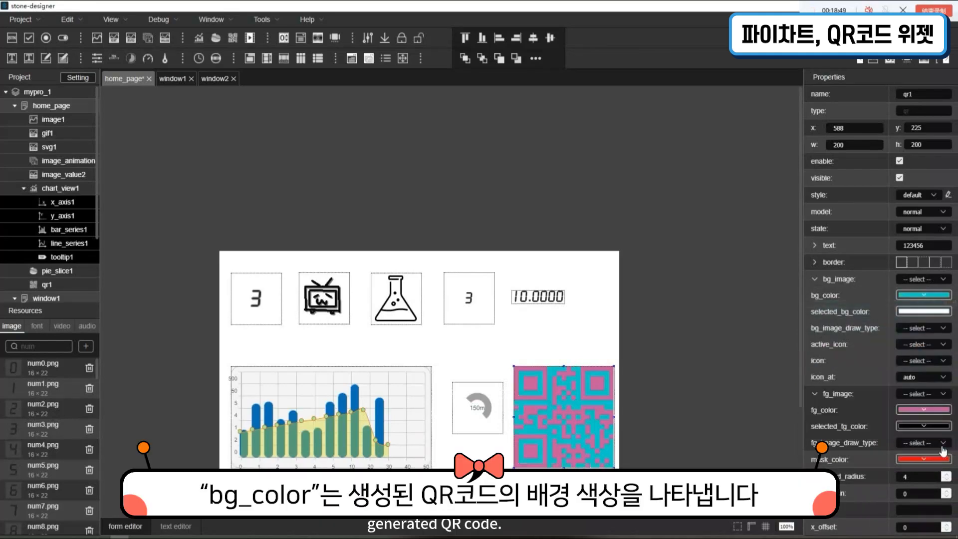
# Set the QR code's bg_color to magenta, rgba(199, 21, 133, 1)
pyautogui.click(922, 297)
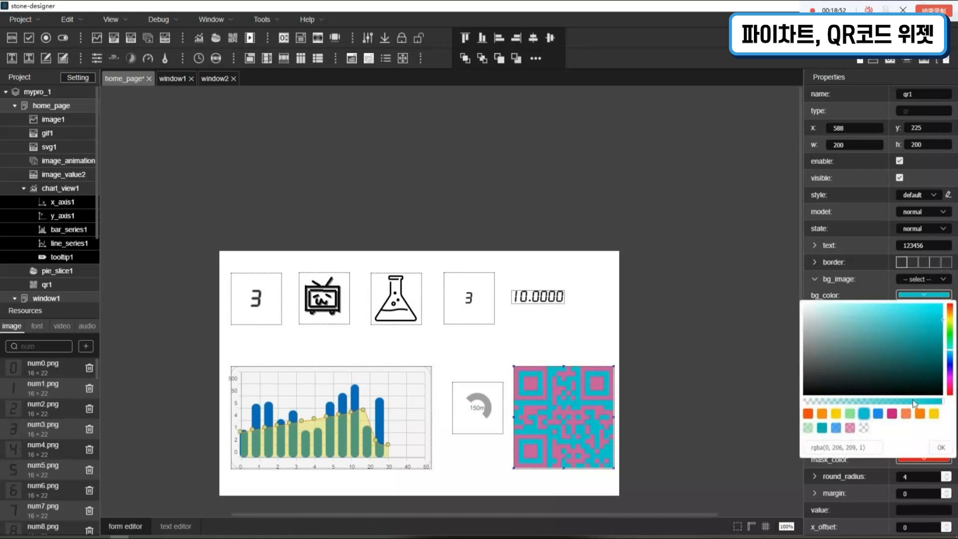
pyautogui.click(891, 413)
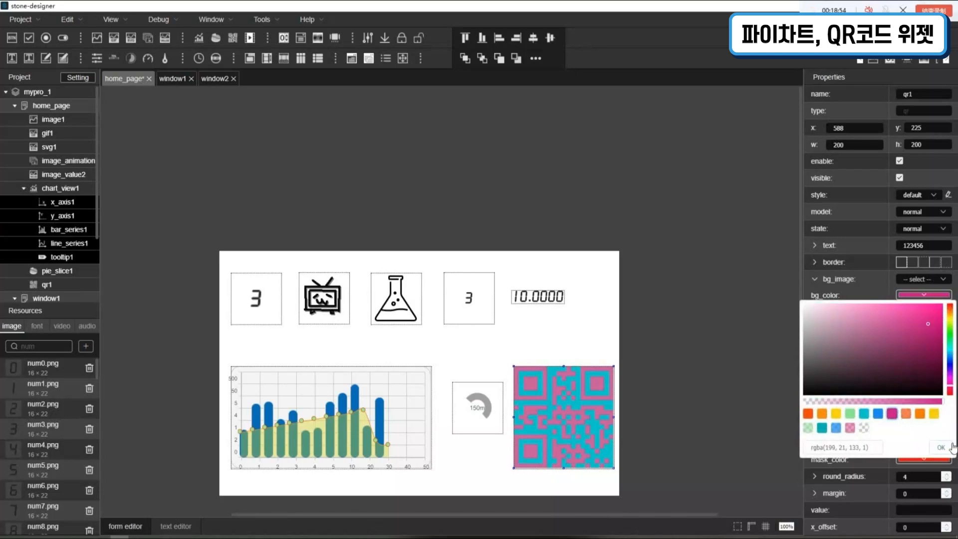
pyautogui.click(943, 447)
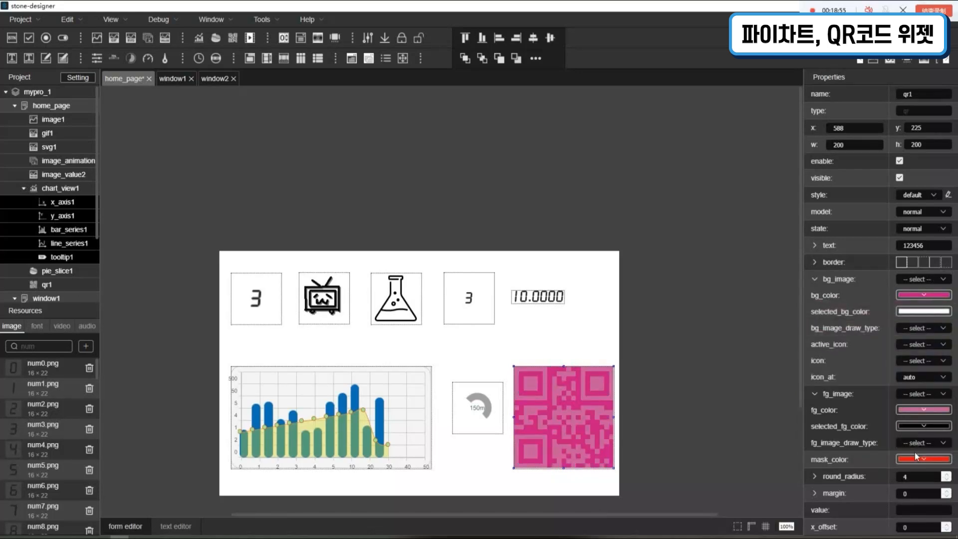
# Set the QR code's fg_color to the same magenta as its background, rgba(199, 21, 133, 1)
pyautogui.click(917, 411)
pyautogui.click(892, 360)
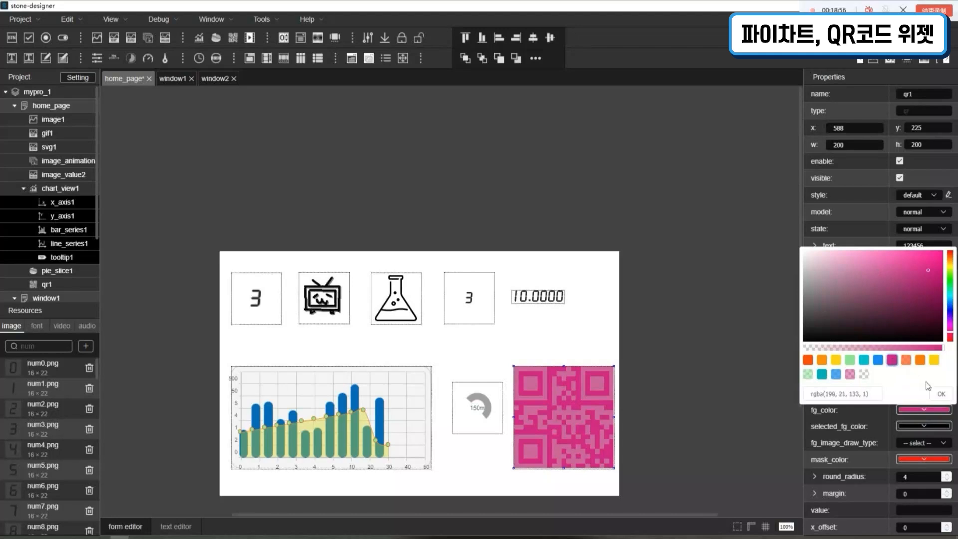
pyautogui.click(941, 394)
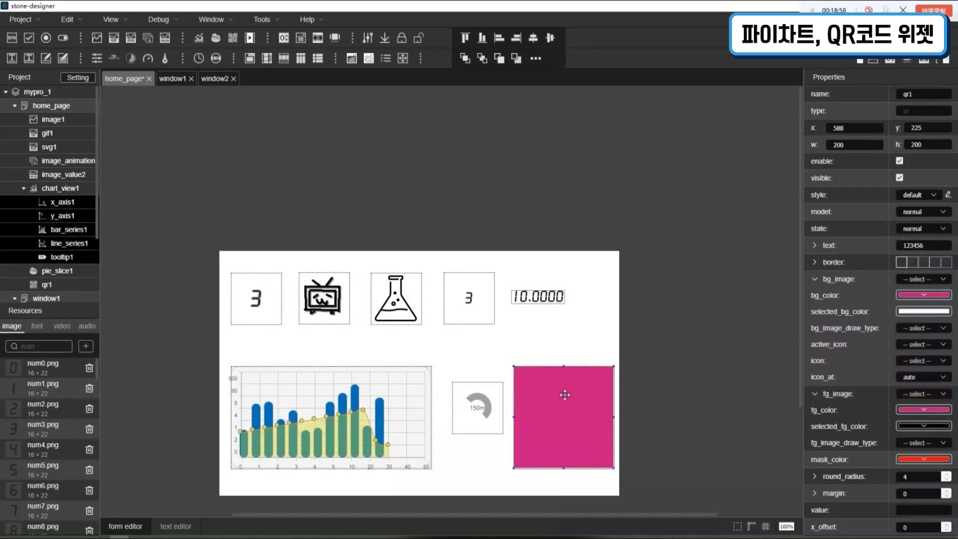
# Set the QR code's fg_color to the preset blue and deselect the widget
pyautogui.click(926, 411)
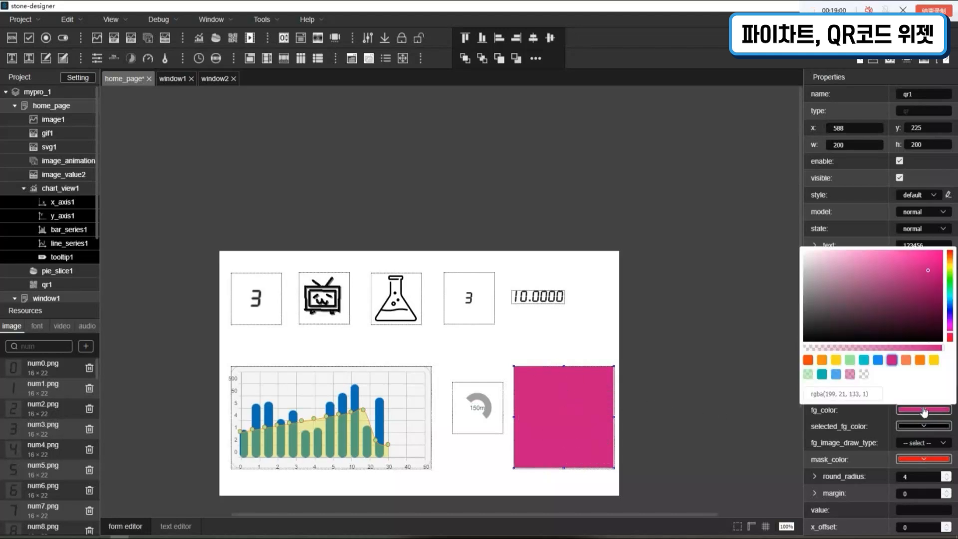
pyautogui.click(878, 359)
pyautogui.click(945, 394)
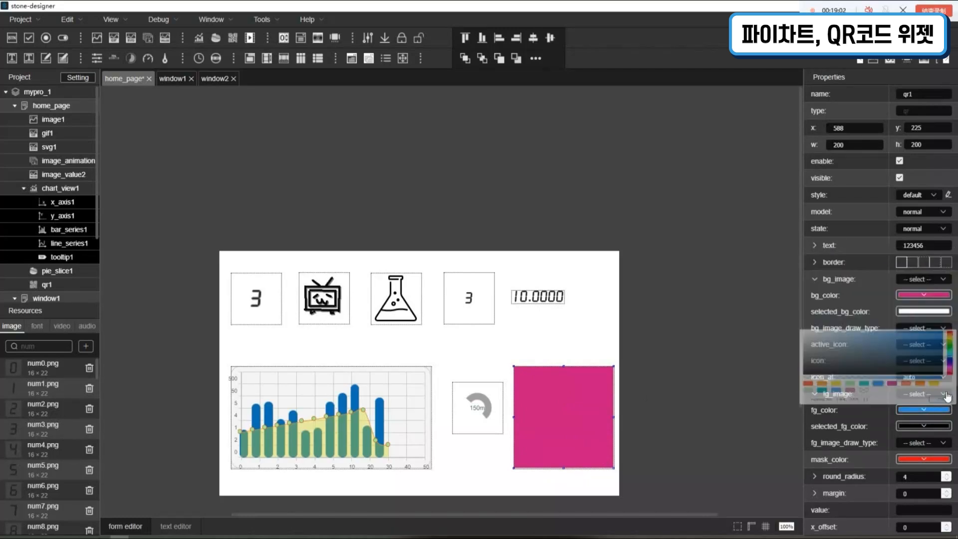
pyautogui.click(579, 339)
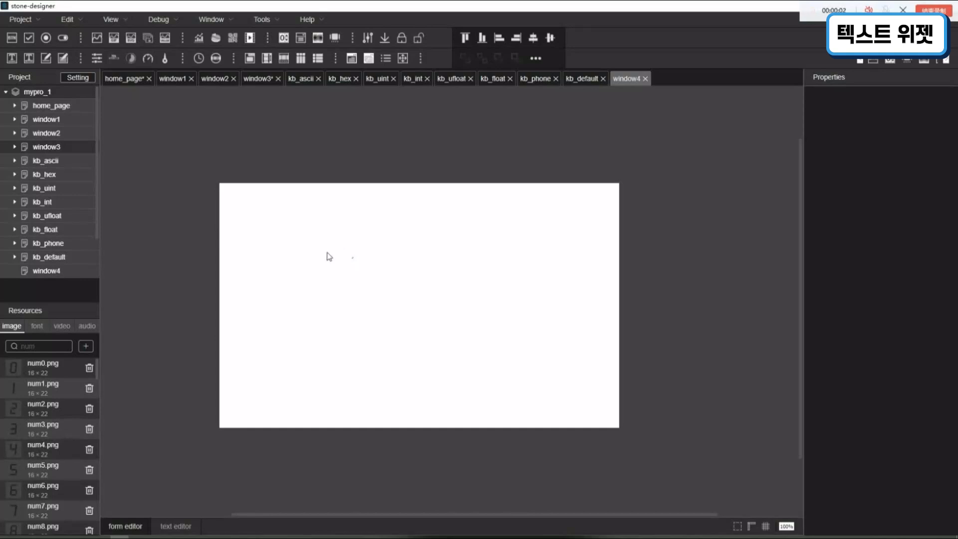
# Review which text related widgets are enabled in the designer's widget list
pyautogui.click(124, 21)
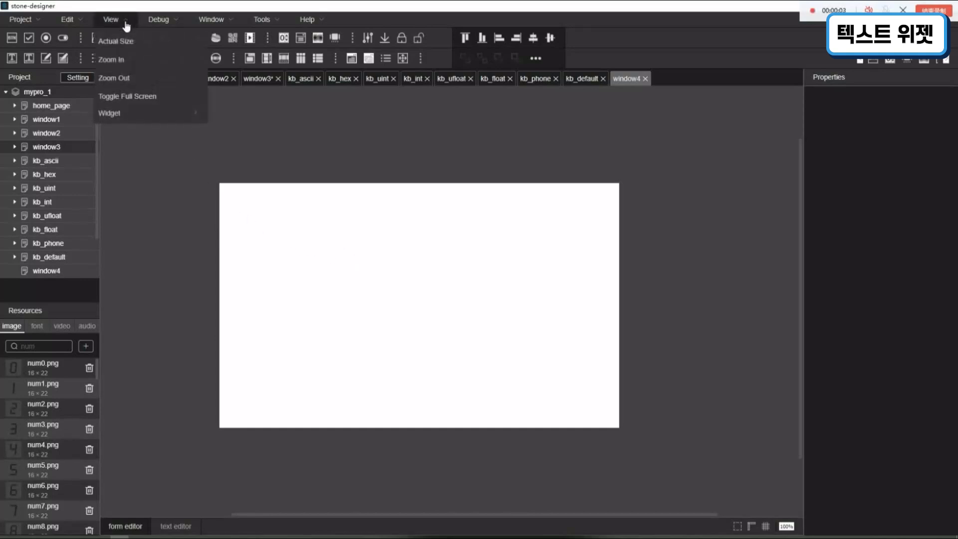
pyautogui.moveTo(150, 113)
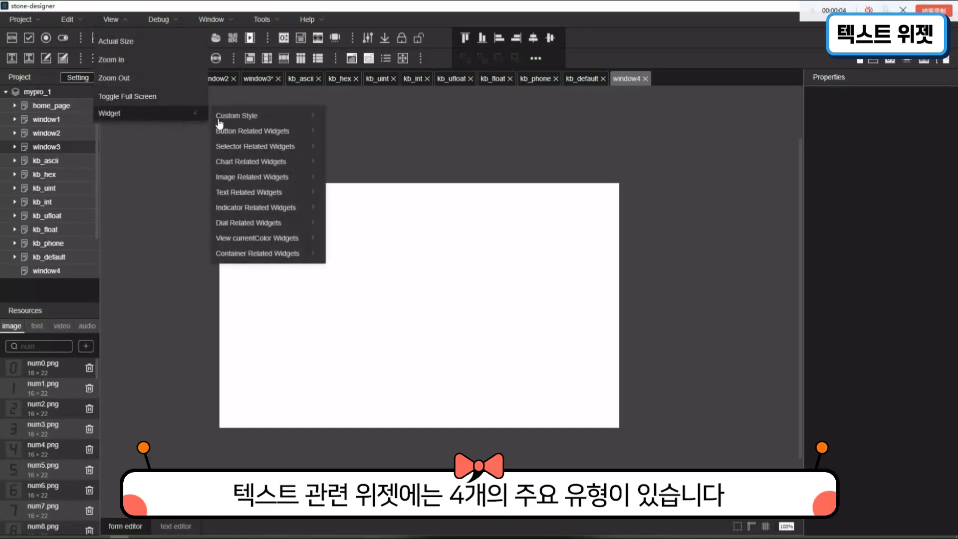
pyautogui.moveTo(294, 195)
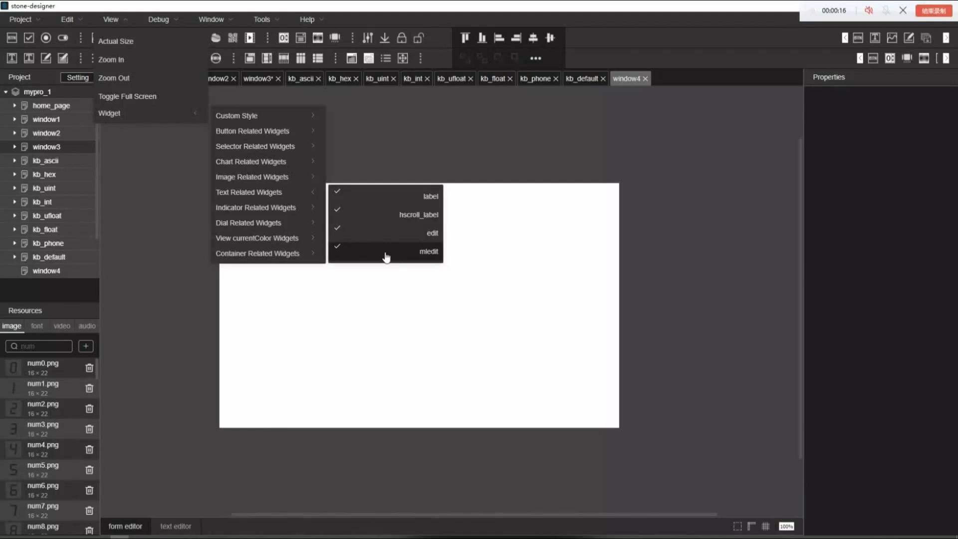
pyautogui.click(479, 247)
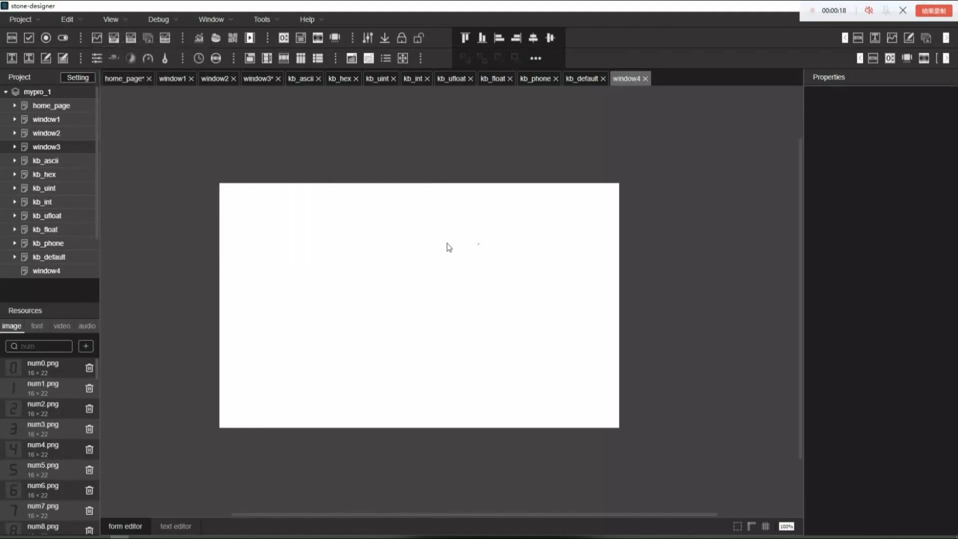
# Place three label widgets in a column in the upper left area of the window4 page
pyautogui.moveTo(15, 62); pyautogui.dragTo(265, 218)
pyautogui.moveTo(17, 60); pyautogui.dragTo(269, 242)
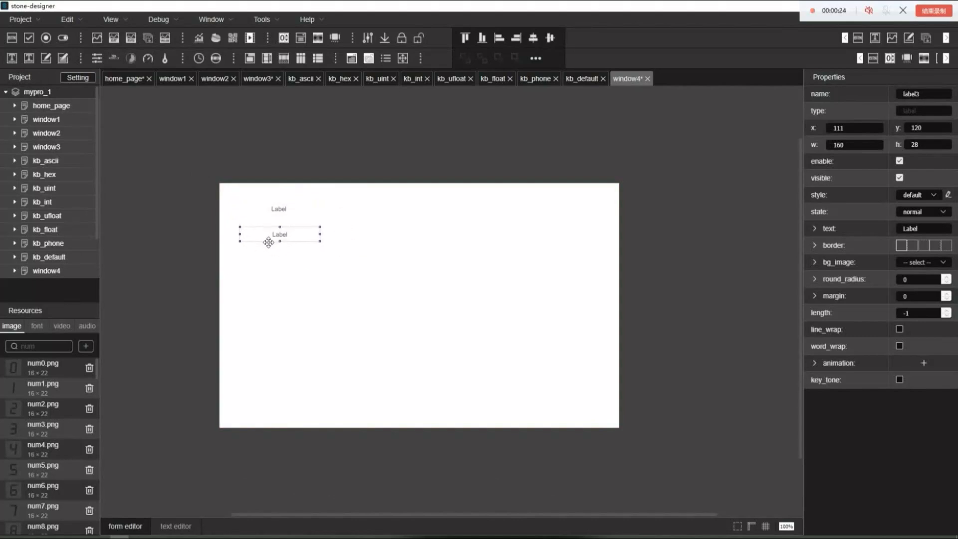
pyautogui.moveTo(12, 58); pyautogui.dragTo(283, 263)
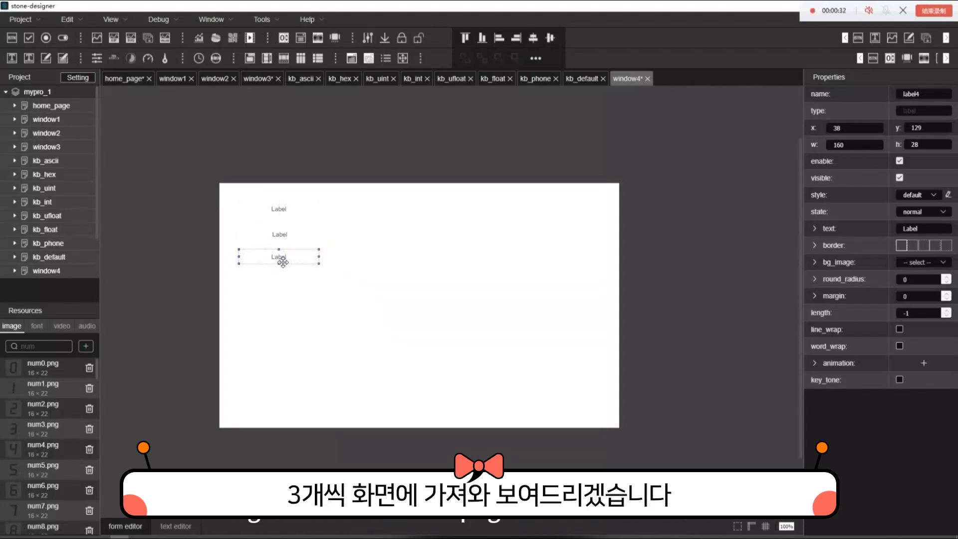
pyautogui.click(341, 285)
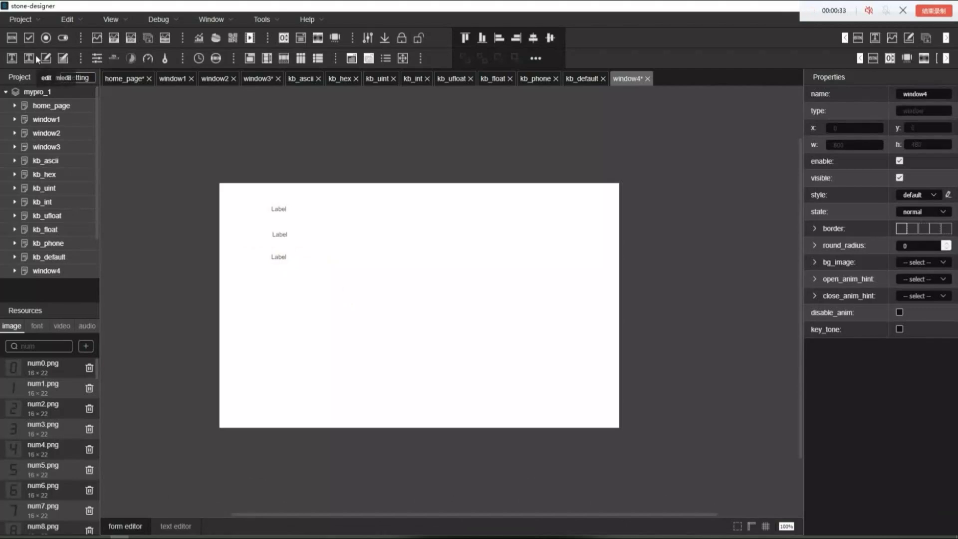
# Place three hscroll_label widgets in a column below the three labels on window4
pyautogui.moveTo(32, 60); pyautogui.dragTo(251, 281)
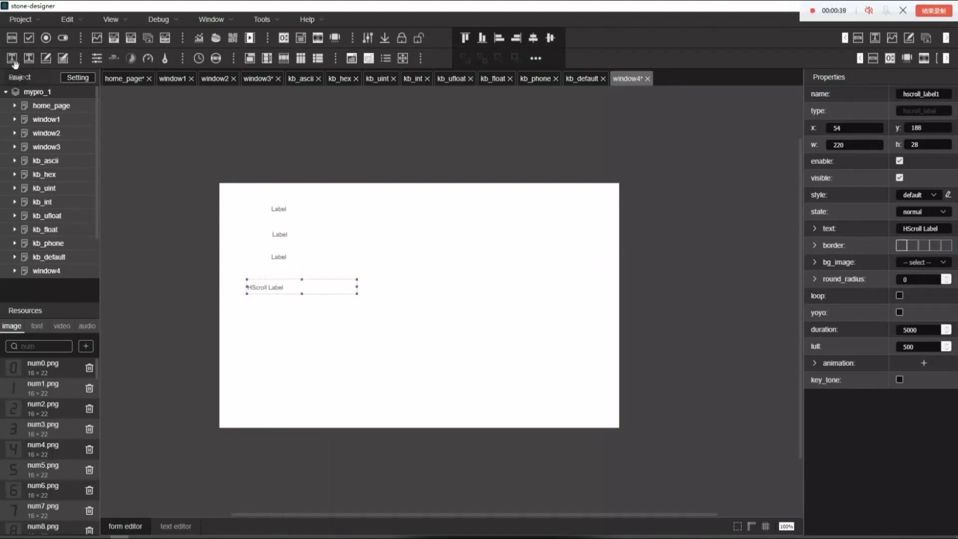
pyautogui.moveTo(32, 66); pyautogui.dragTo(273, 315)
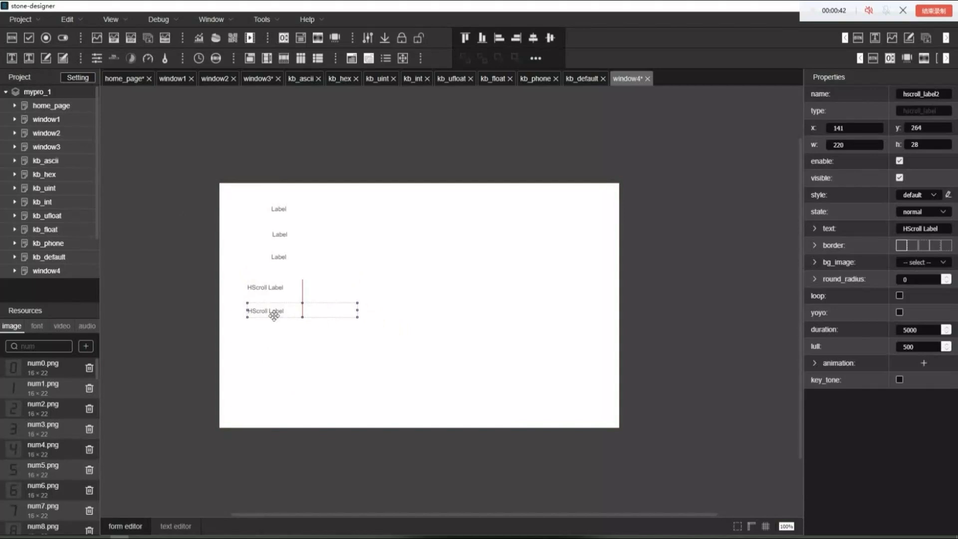
pyautogui.moveTo(31, 61); pyautogui.dragTo(261, 334)
pyautogui.click(406, 356)
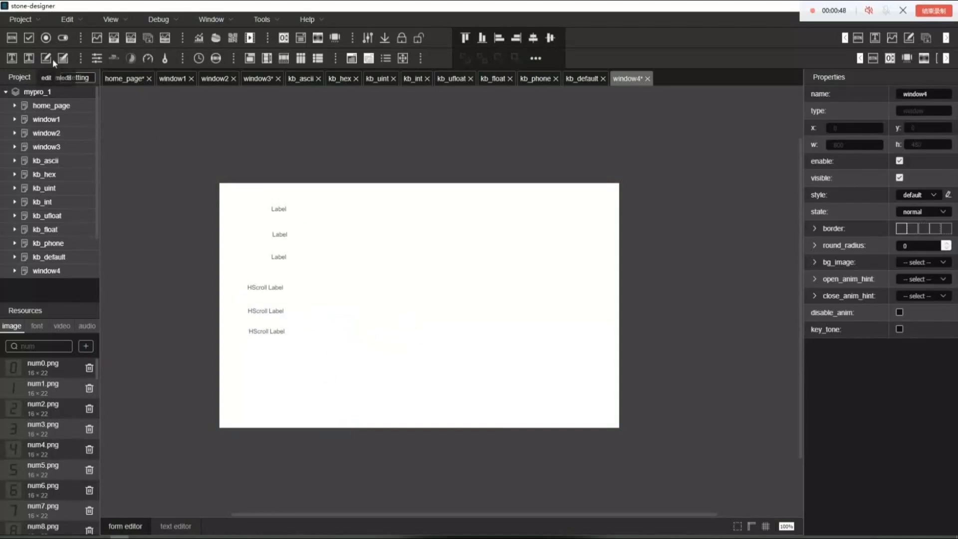
# Place four edit widgets in a column to the right of the labels on window4
pyautogui.moveTo(48, 62); pyautogui.dragTo(371, 244)
pyautogui.moveTo(45, 61); pyautogui.dragTo(361, 295)
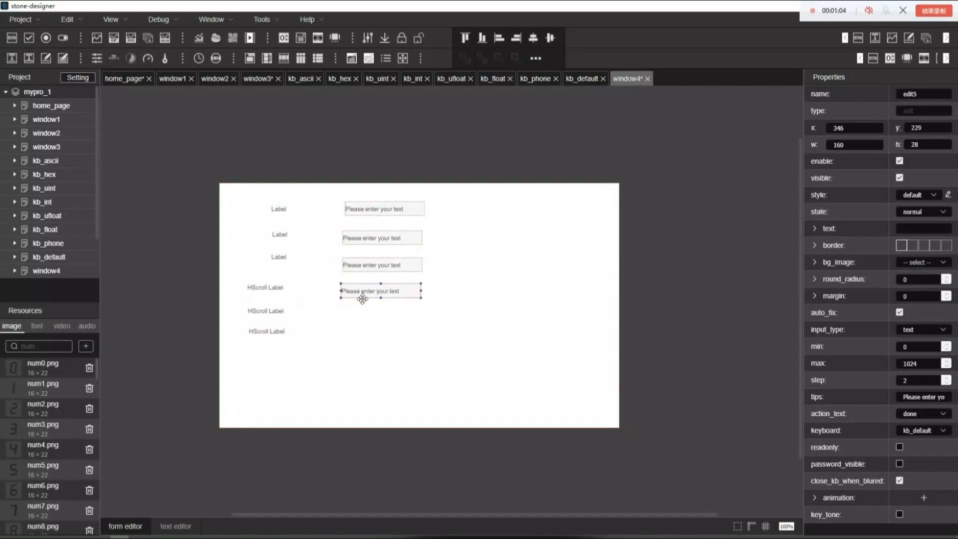
pyautogui.click(483, 364)
# Place two mledit widgets one above the other to the right of the edit widgets
pyautogui.moveTo(63, 58); pyautogui.dragTo(520, 354)
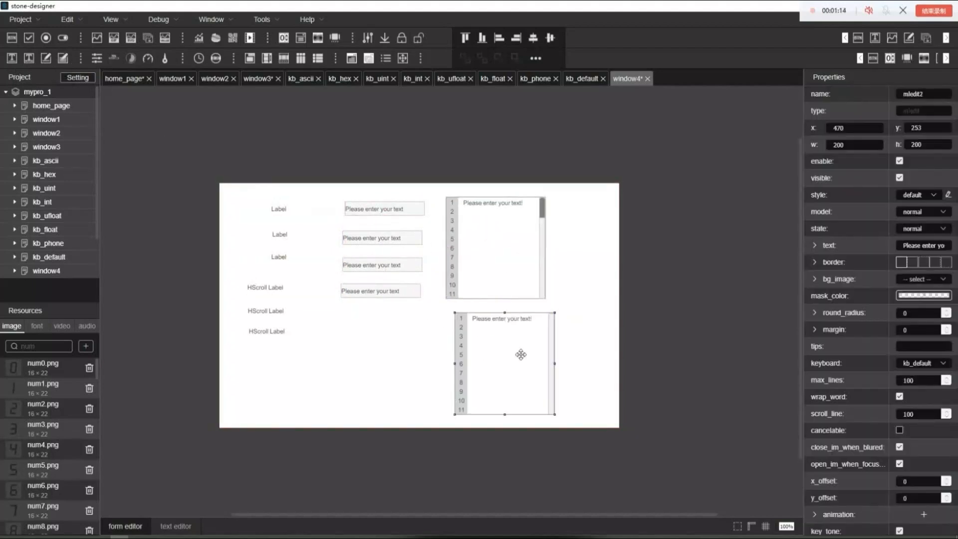
pyautogui.click(572, 324)
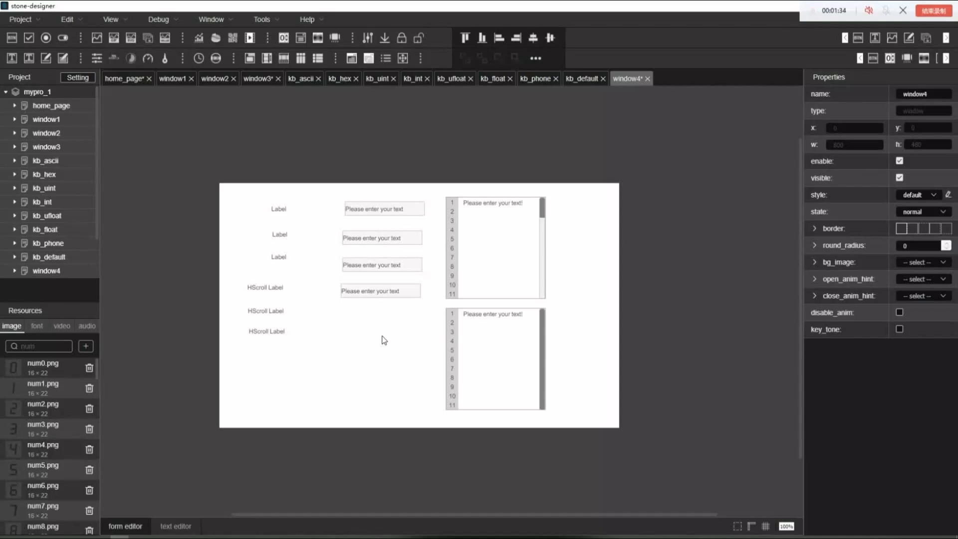
# Select the topmost label on window4 and set its length to 1
pyautogui.click(300, 214)
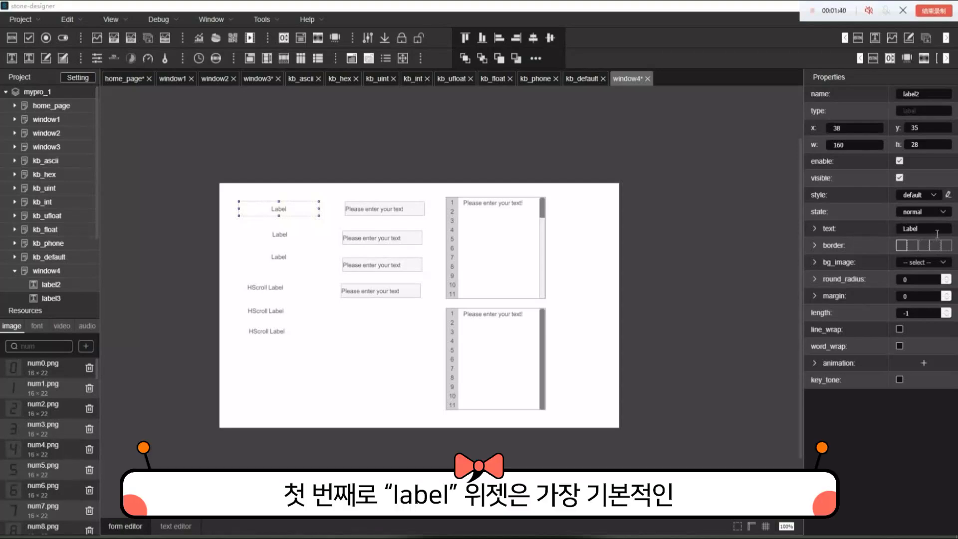
pyautogui.click(948, 312)
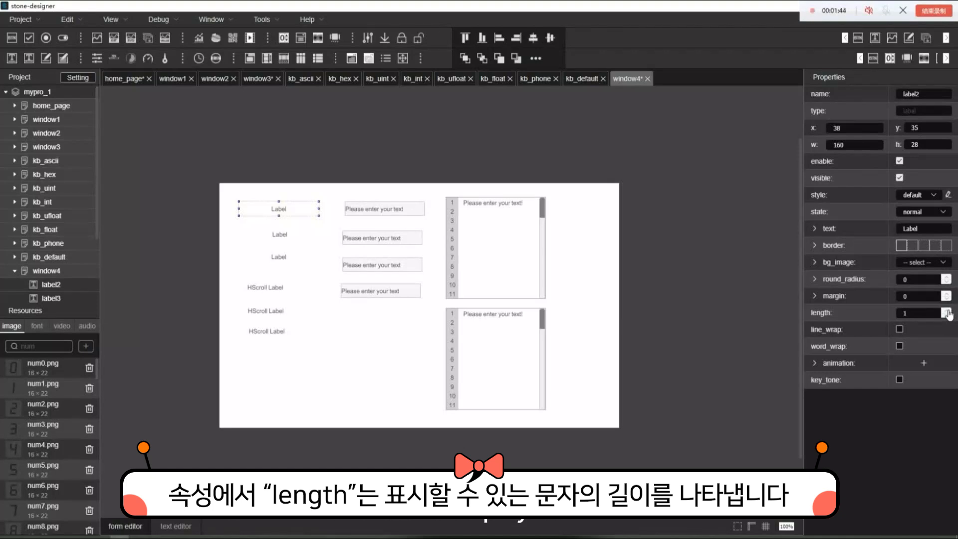
pyautogui.click(368, 354)
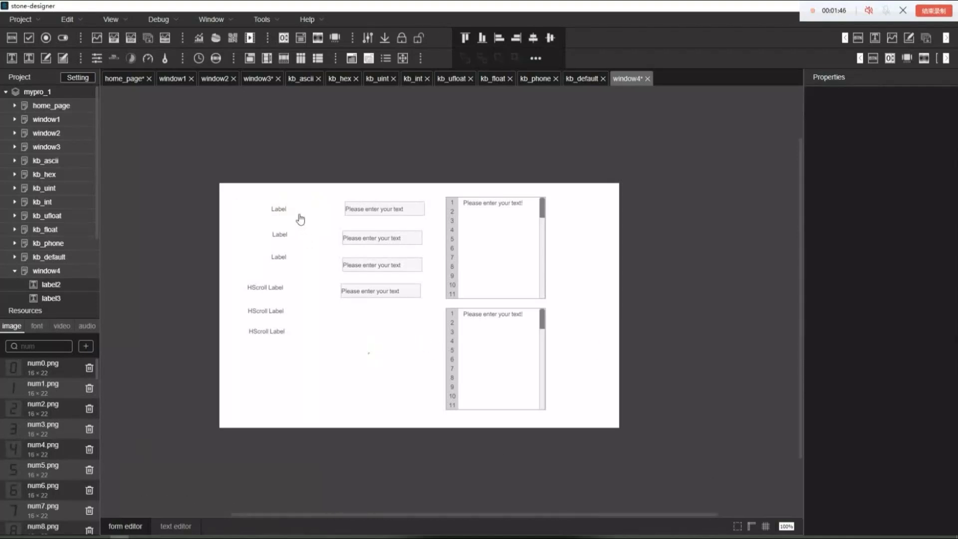
# Set the topmost label's length to 5, and raise it to 10
pyautogui.click(277, 212)
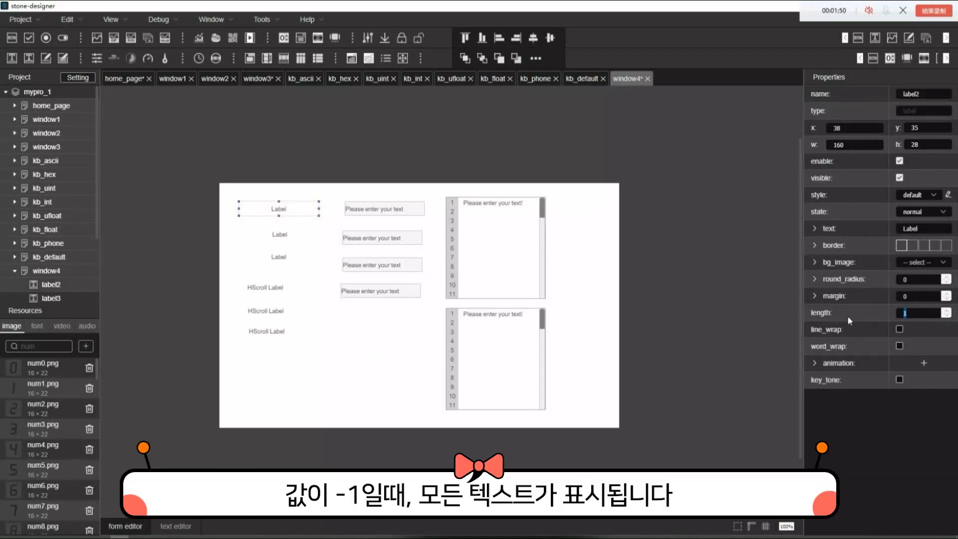
pyautogui.write('5')
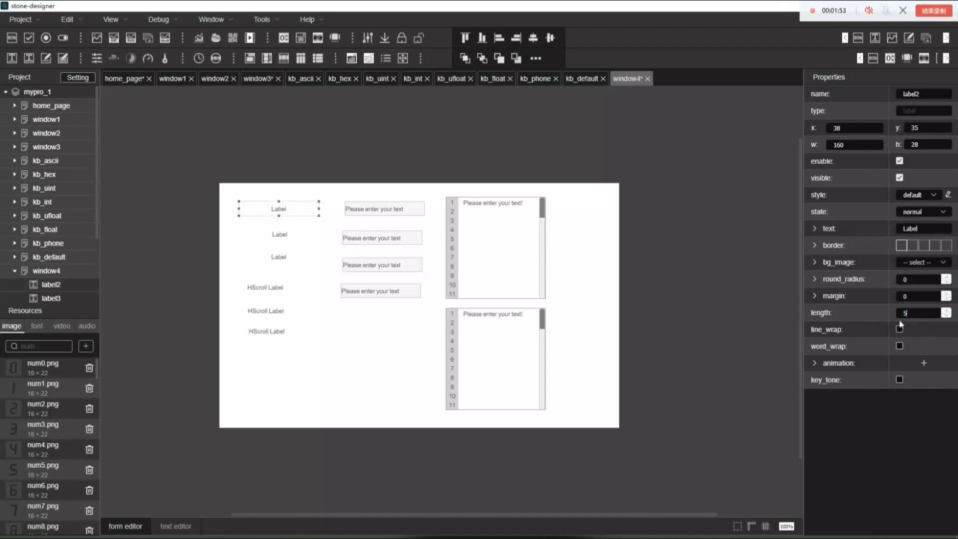
pyautogui.press('Return')
pyautogui.write('10')
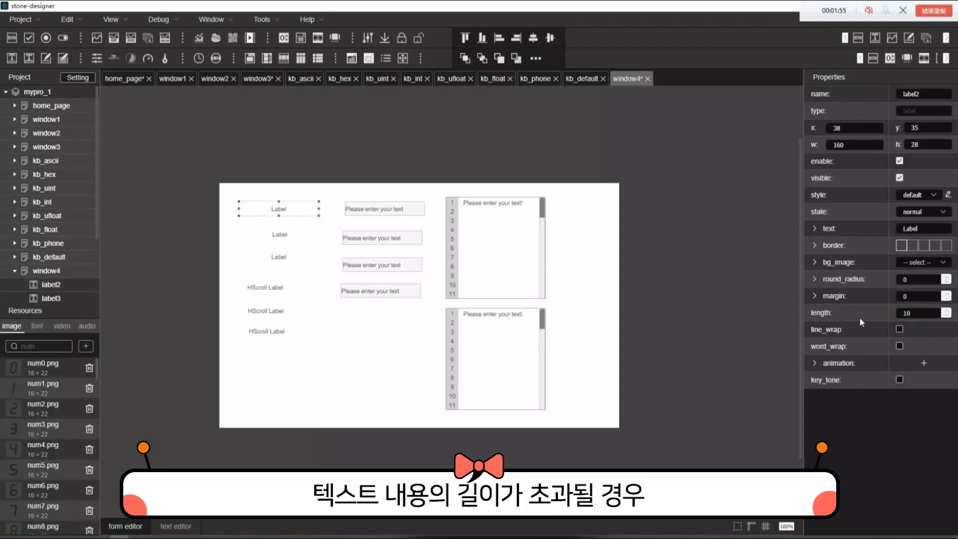
# Replace the topmost label's text with a long unbroken repetition of the word Label
pyautogui.doubleClick(923, 230)
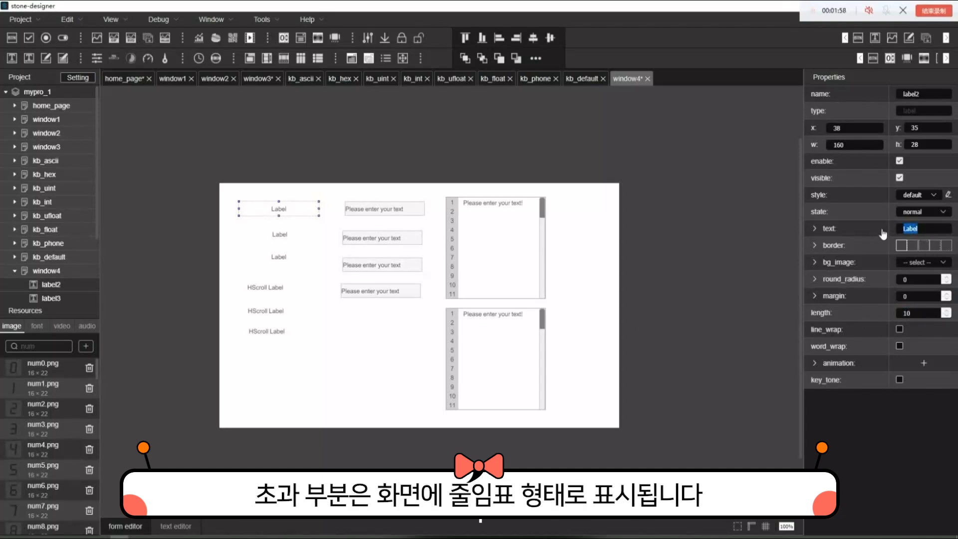
pyautogui.hotkey('ctrl', 'v')
pyautogui.hotkey('ctrl', 'v')
pyautogui.hotkey('ctrl', 'v')
pyautogui.hotkey('ctrl', 'v')
pyautogui.hotkey('ctrl', 'v')
pyautogui.hotkey('ctrl', 'v')
pyautogui.hotkey('ctrl', 'v')
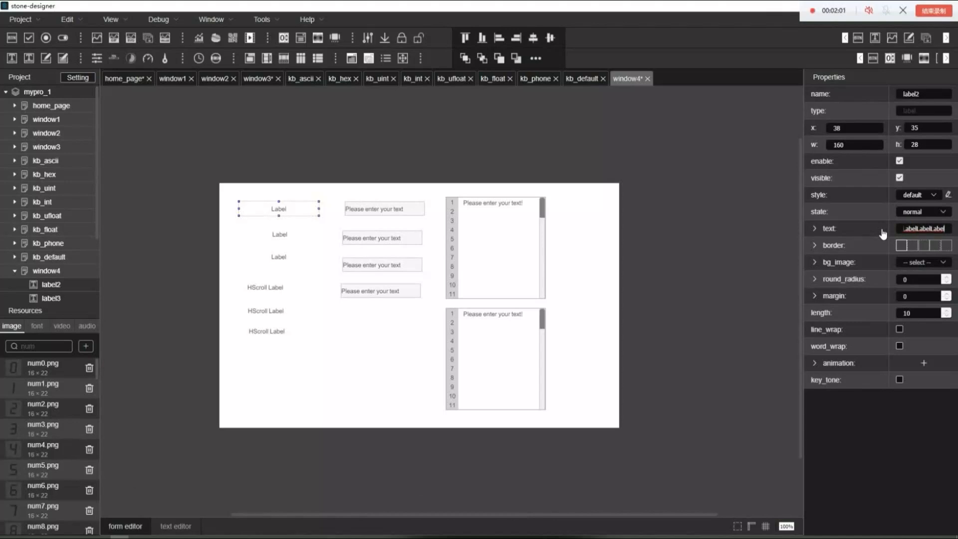
pyautogui.click(906, 457)
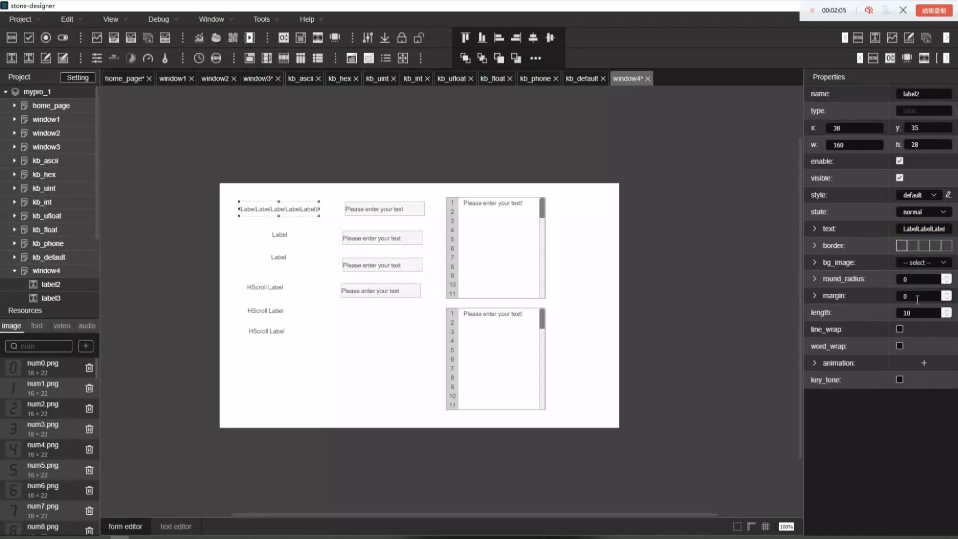
# Enable line_wrap on label2, make it about 90 high, and move it below the HScroll labels to about x 16, y 346
pyautogui.click(900, 330)
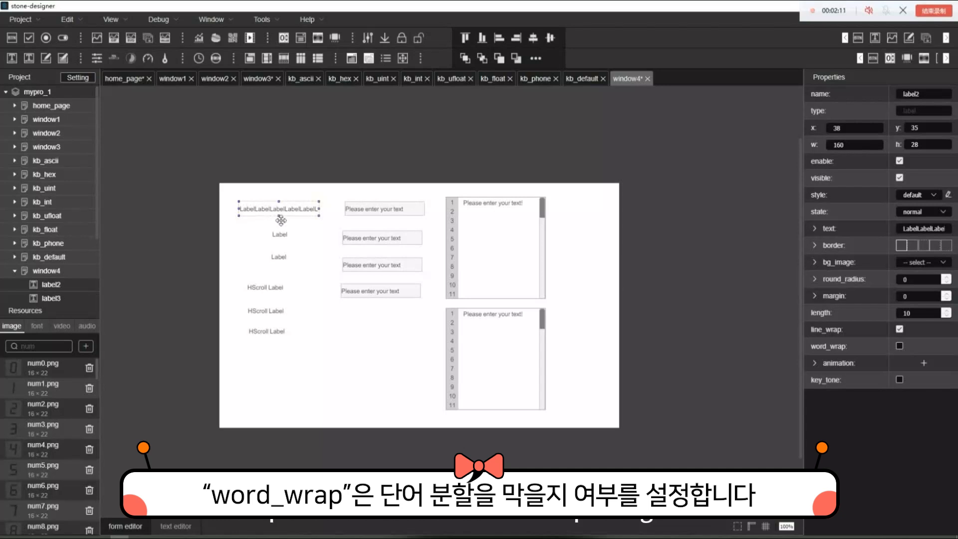
pyautogui.moveTo(280, 220); pyautogui.dragTo(272, 258)
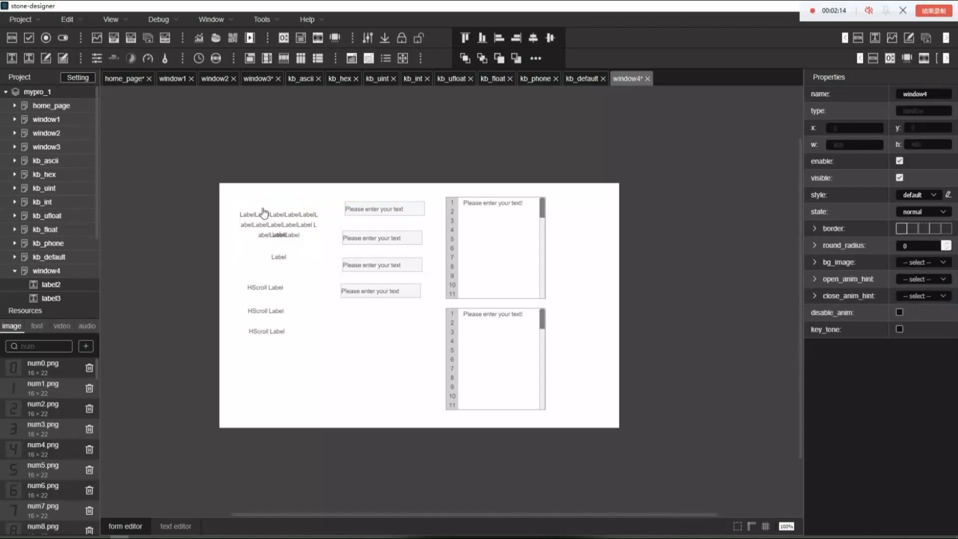
pyautogui.click(273, 216)
pyautogui.moveTo(273, 216); pyautogui.dragTo(263, 373)
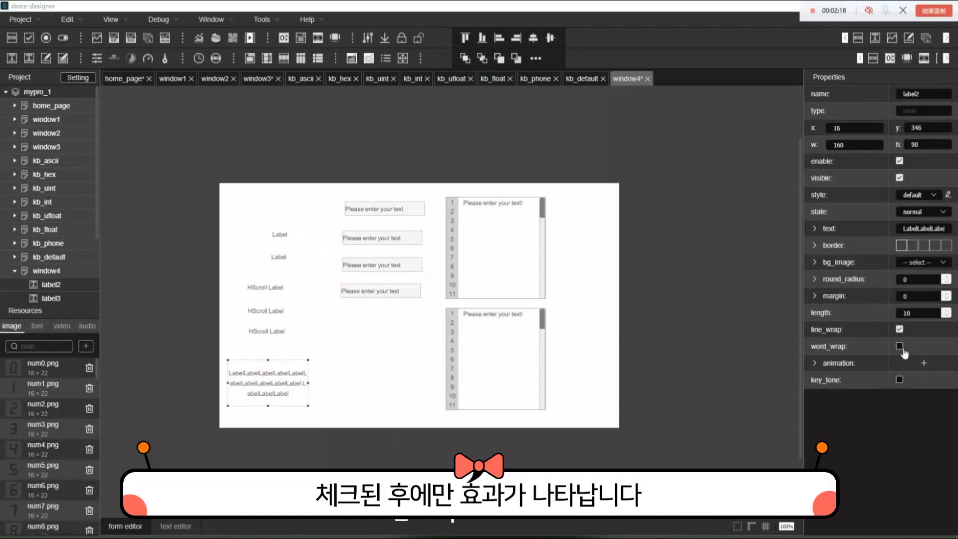
# Enable word_wrap on label2 and widen it to about 181
pyautogui.click(901, 346)
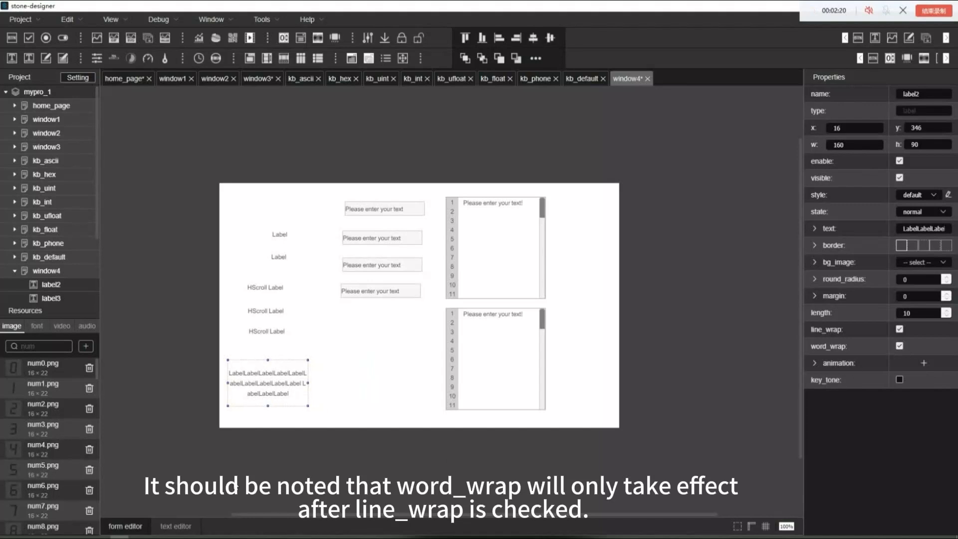
pyautogui.moveTo(308, 382); pyautogui.dragTo(323, 391)
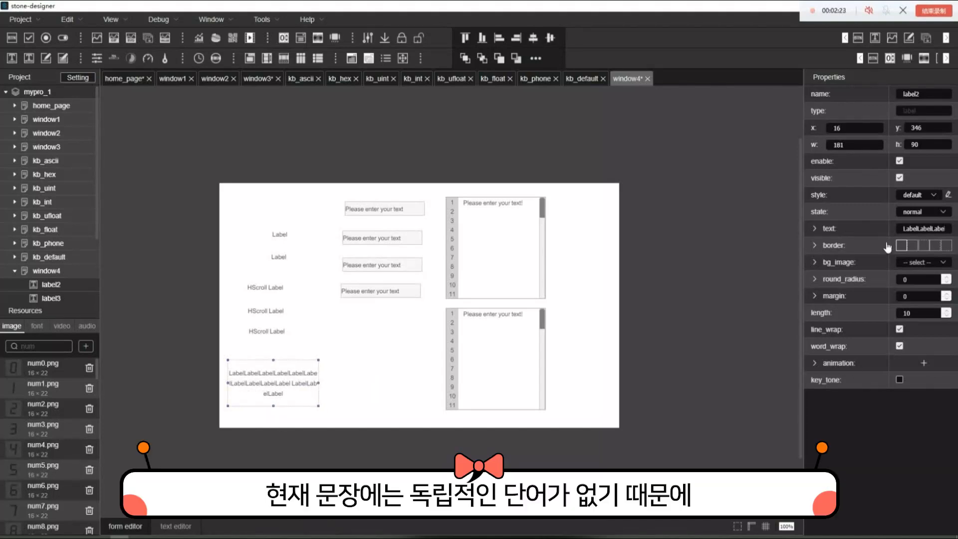
# Insert a few spaces into label2's repeated Label text to break it into separate words
pyautogui.moveTo(913, 229); pyautogui.dragTo(949, 233)
pyautogui.click(937, 233)
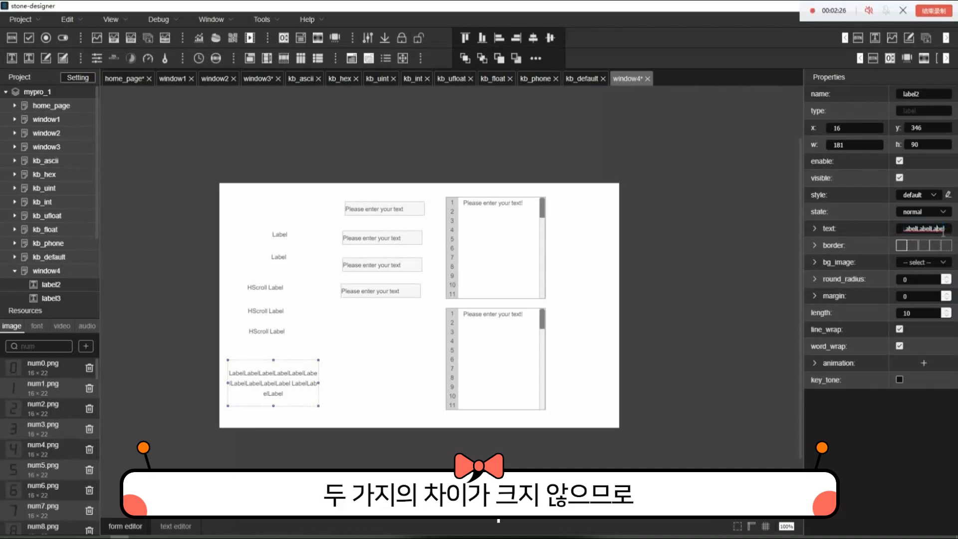
pyautogui.click(923, 233)
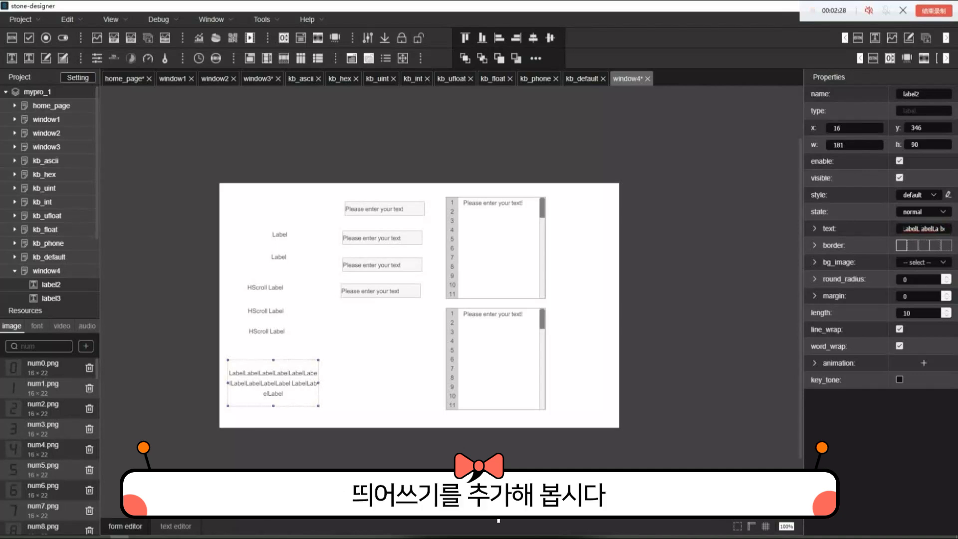
pyautogui.click(801, 455)
pyautogui.click(293, 389)
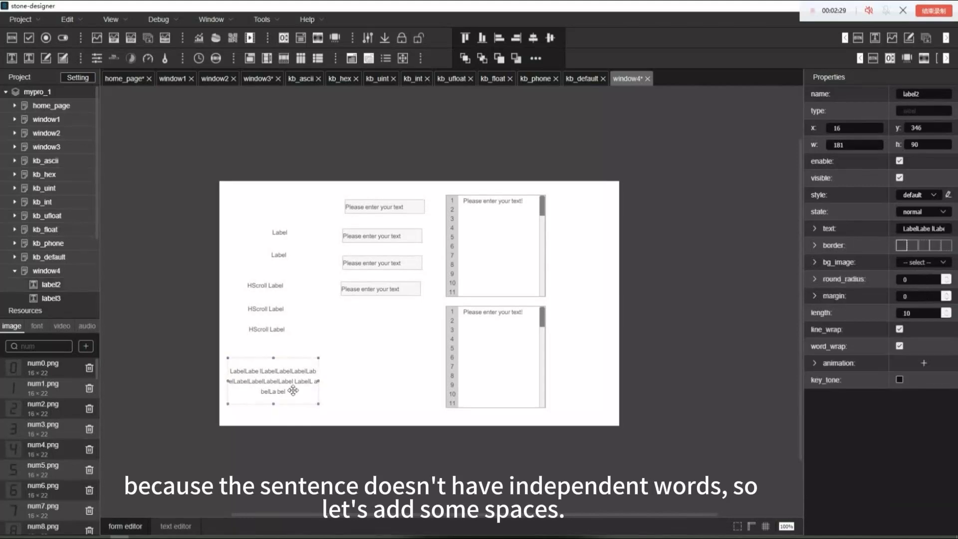
# Disable word_wrap on label2 and narrow it to about 133
pyautogui.click(899, 345)
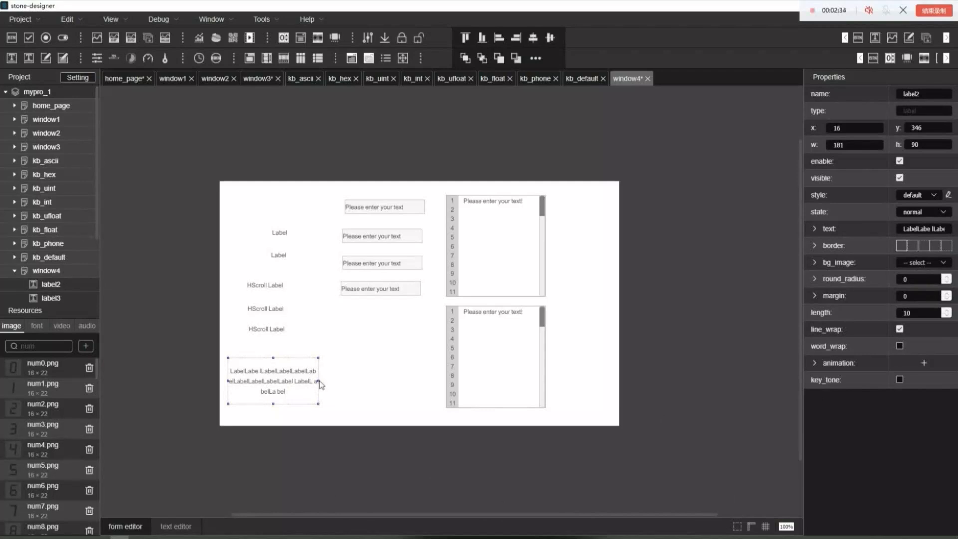
pyautogui.moveTo(322, 387); pyautogui.dragTo(306, 390)
pyautogui.click(370, 392)
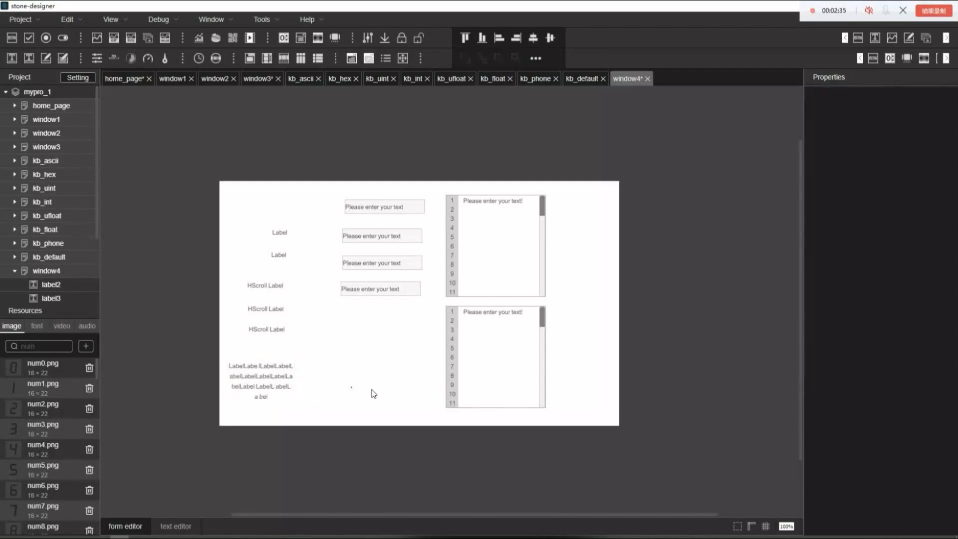
pyautogui.click(259, 390)
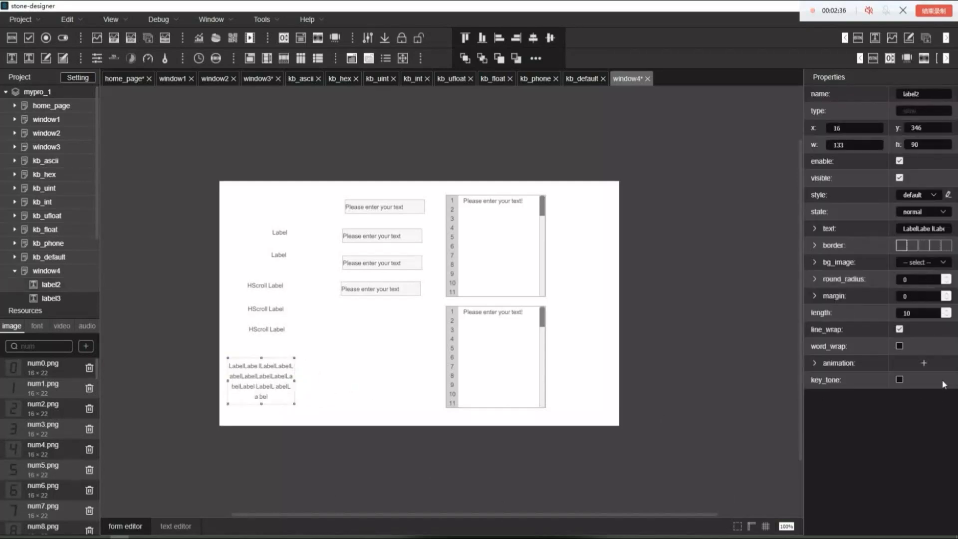
# Toggle line_wrap off and on and word_wrap on and off to compare how label2's text wraps
pyautogui.click(900, 329)
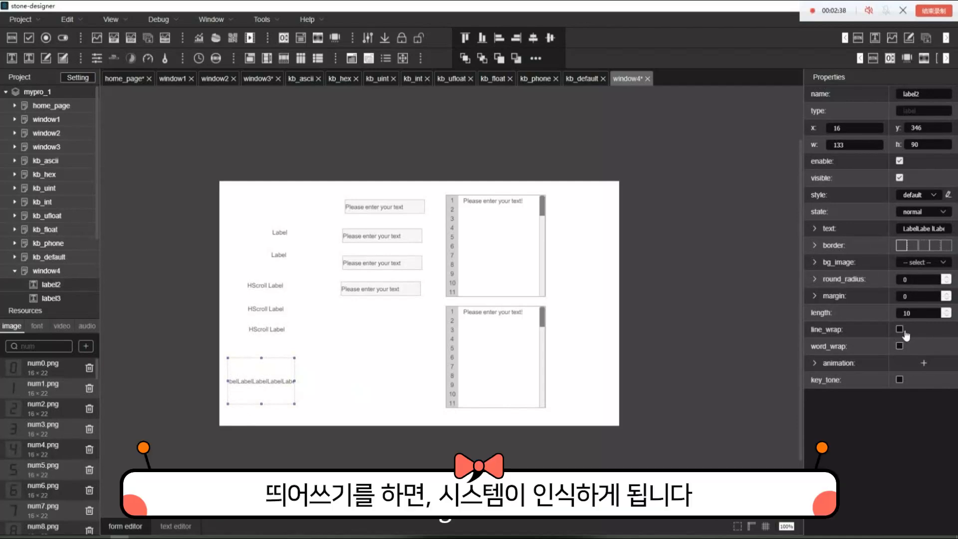
pyautogui.click(901, 330)
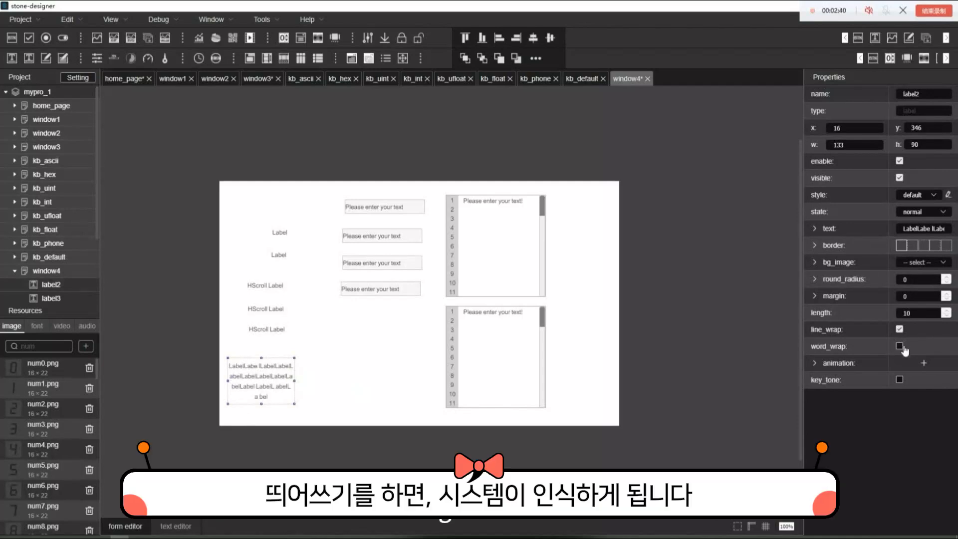
pyautogui.click(900, 346)
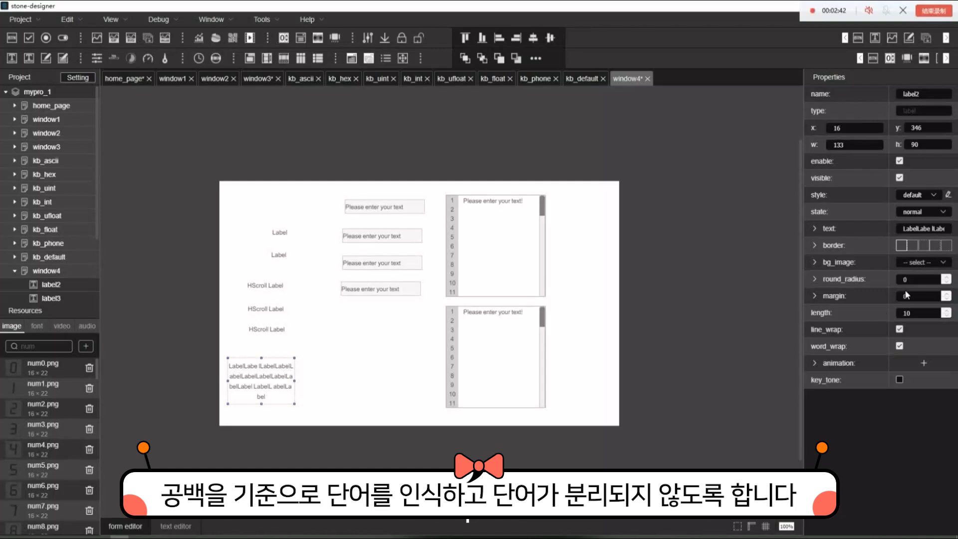
pyautogui.click(900, 346)
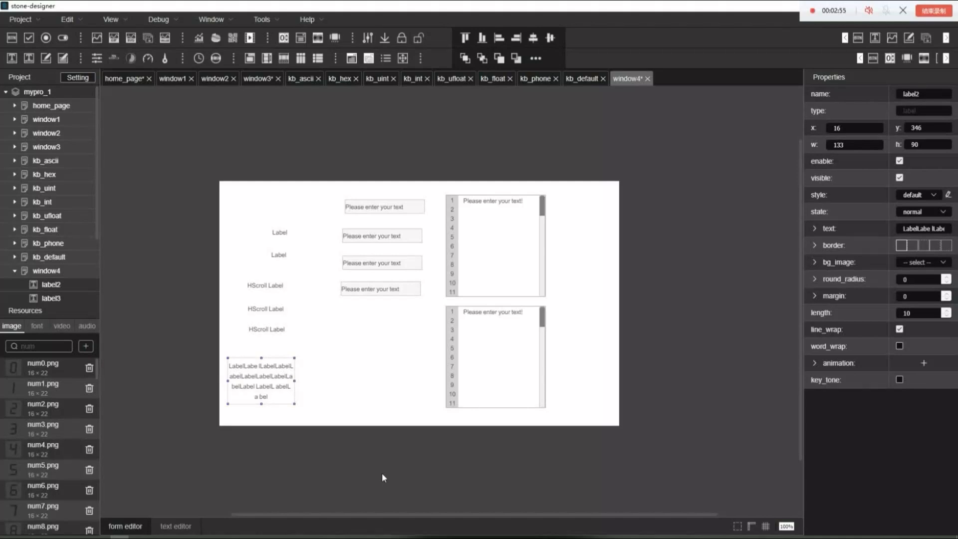
# Replace label3's text with a long run of repeated 123 that contains a few spaces
pyautogui.click(276, 242)
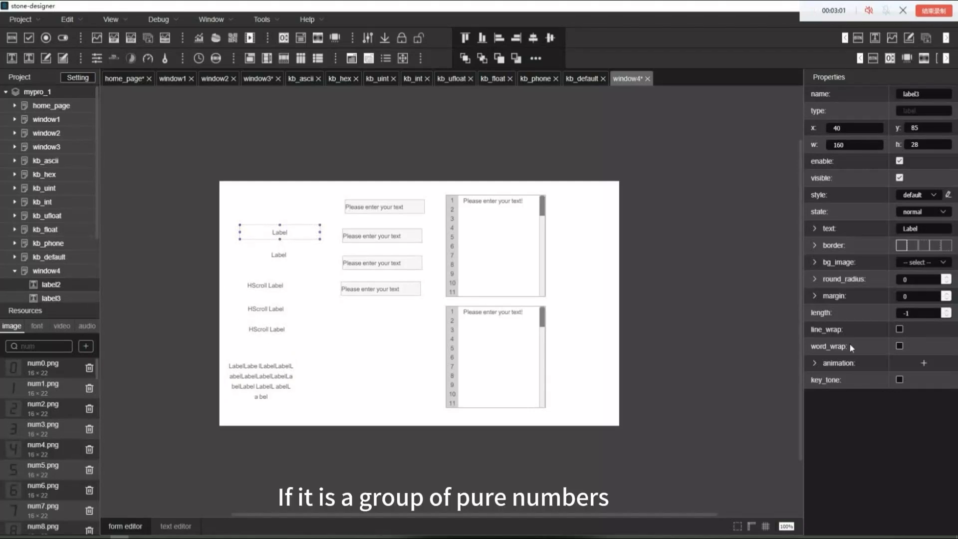
pyautogui.click(931, 230)
pyautogui.write('123123123')
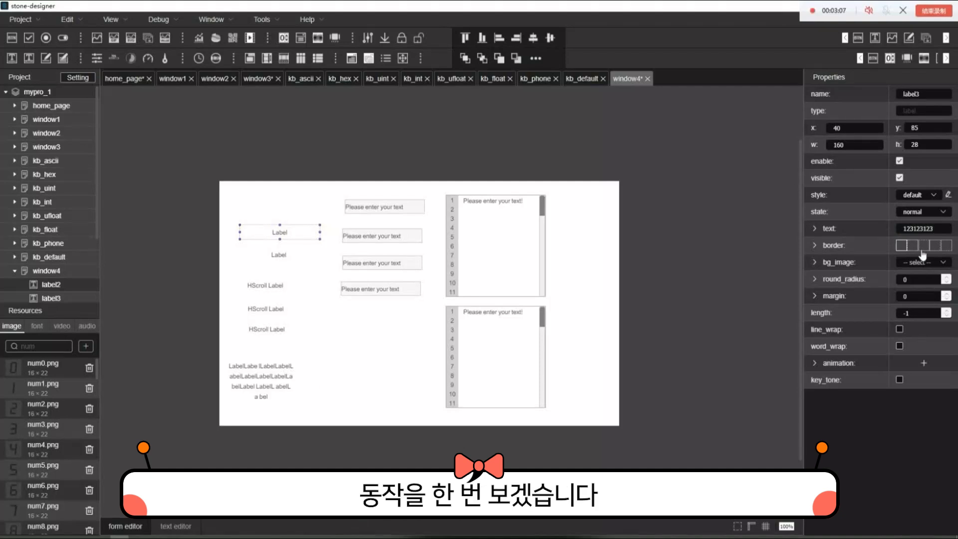
pyautogui.moveTo(947, 234); pyautogui.dragTo(861, 237)
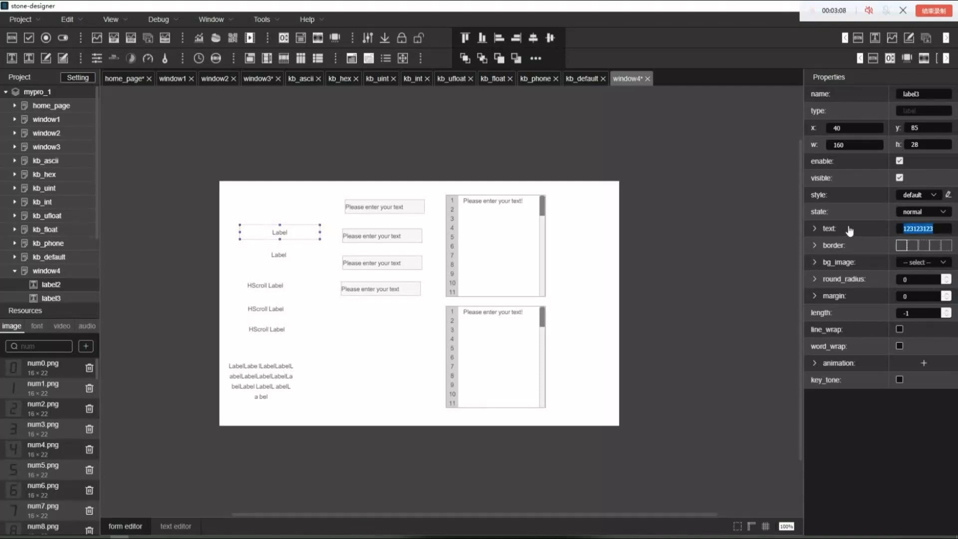
pyautogui.hotkey('ctrl', 'v')
pyautogui.hotkey('ctrl', 'v')
pyautogui.click(930, 233)
pyautogui.click(364, 359)
pyautogui.click(286, 233)
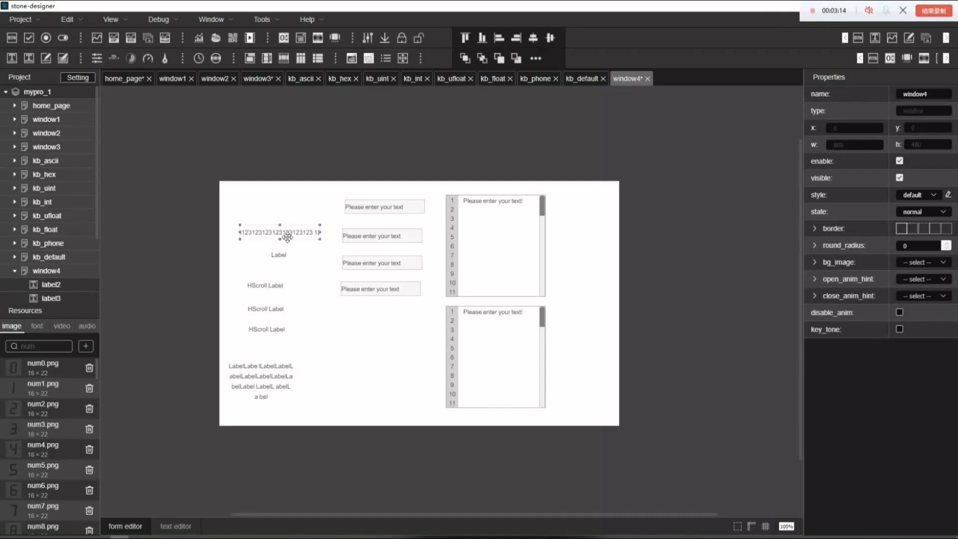
# Move label3 beside label2 to about x 179, y 351, enable line_wrap, and make it about 80 high
pyautogui.moveTo(301, 245); pyautogui.dragTo(353, 372)
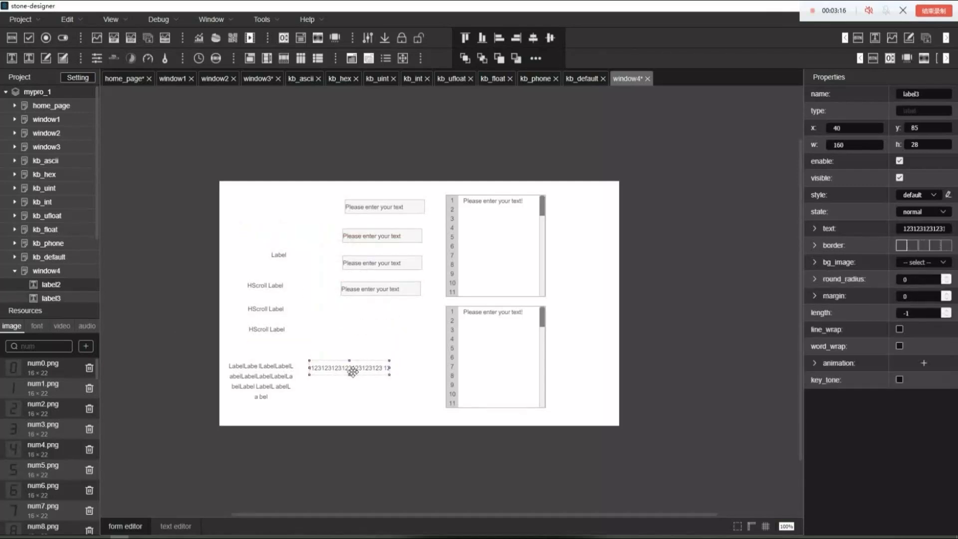
pyautogui.click(899, 330)
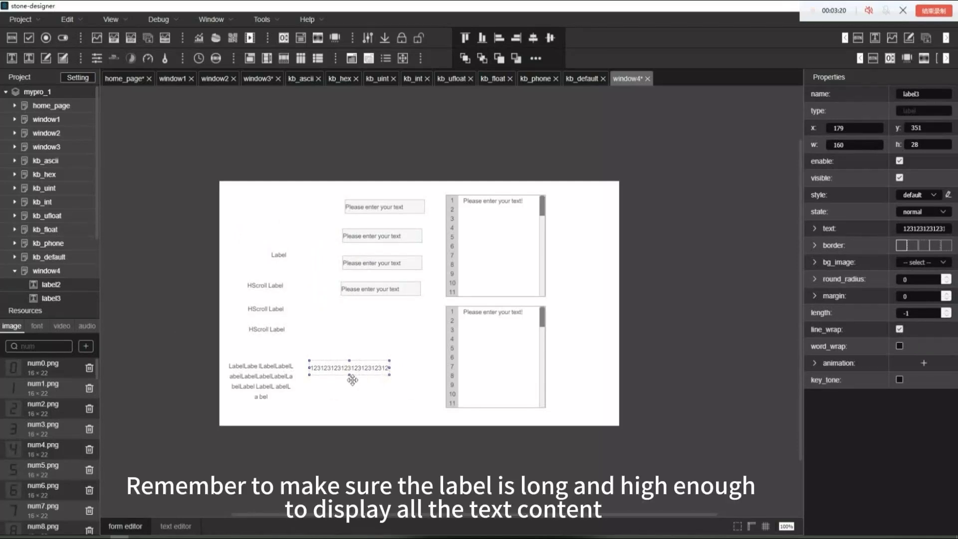
pyautogui.moveTo(350, 376); pyautogui.dragTo(352, 402)
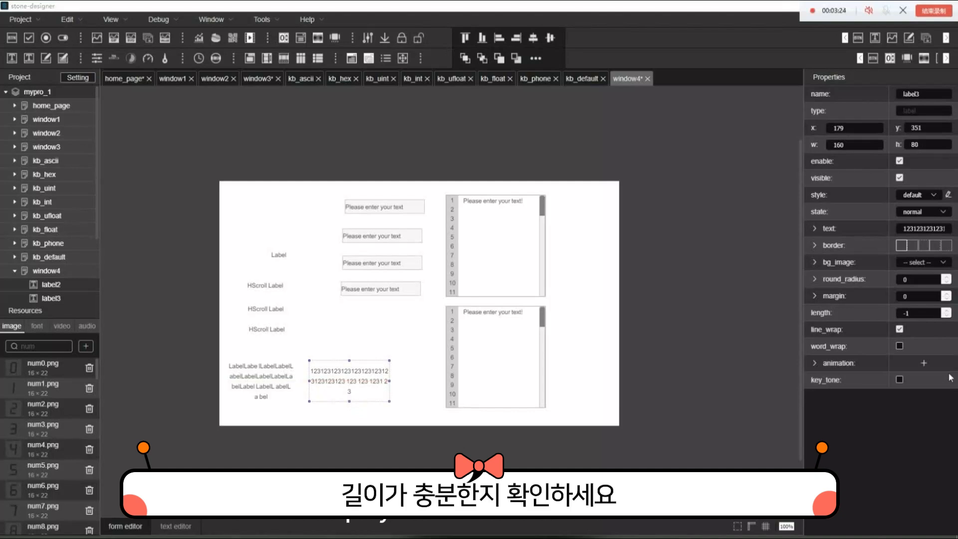
# Enable word_wrap on label3 and resize it to about 113 wide and 101 high
pyautogui.click(901, 347)
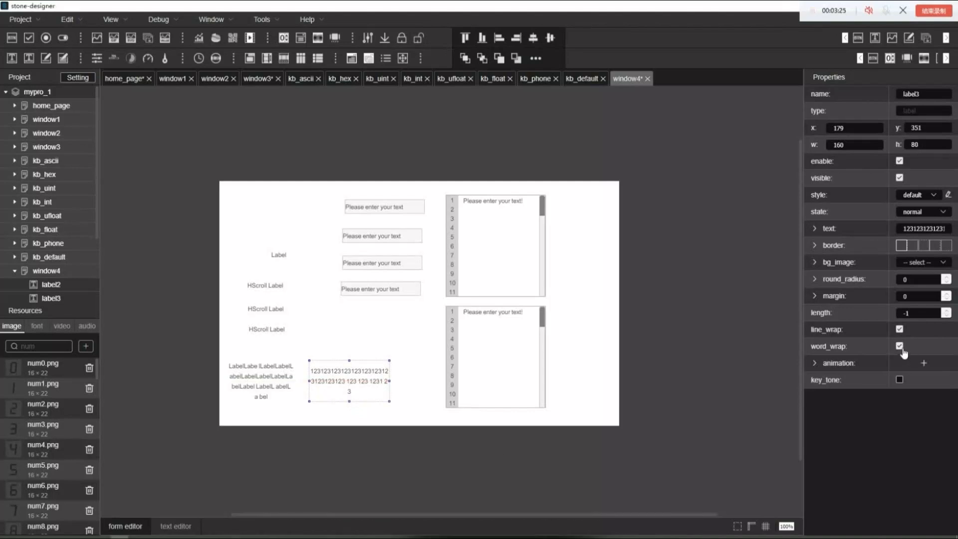
pyautogui.moveTo(392, 381); pyautogui.dragTo(338, 355)
pyautogui.click(389, 378)
pyautogui.click(357, 378)
pyautogui.click(339, 363)
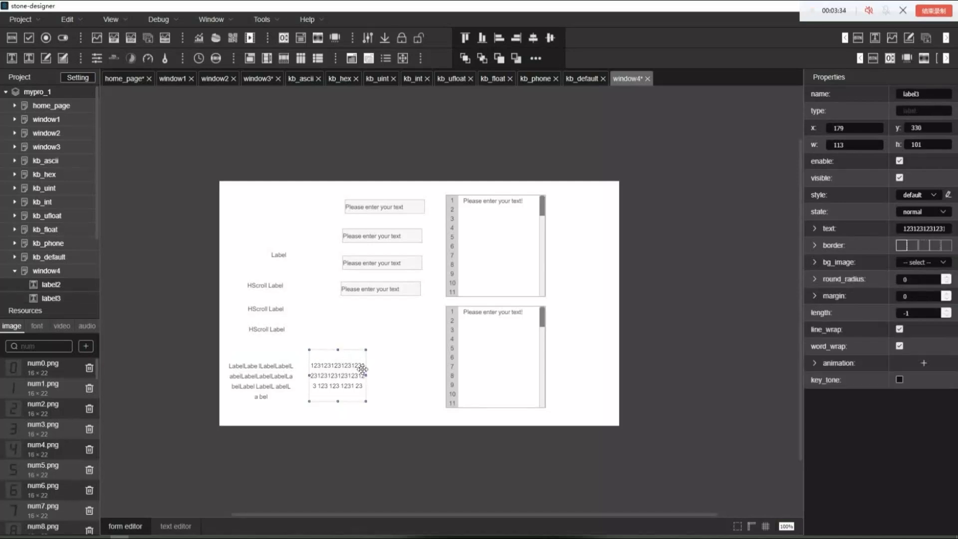
pyautogui.click(376, 383)
pyautogui.click(357, 374)
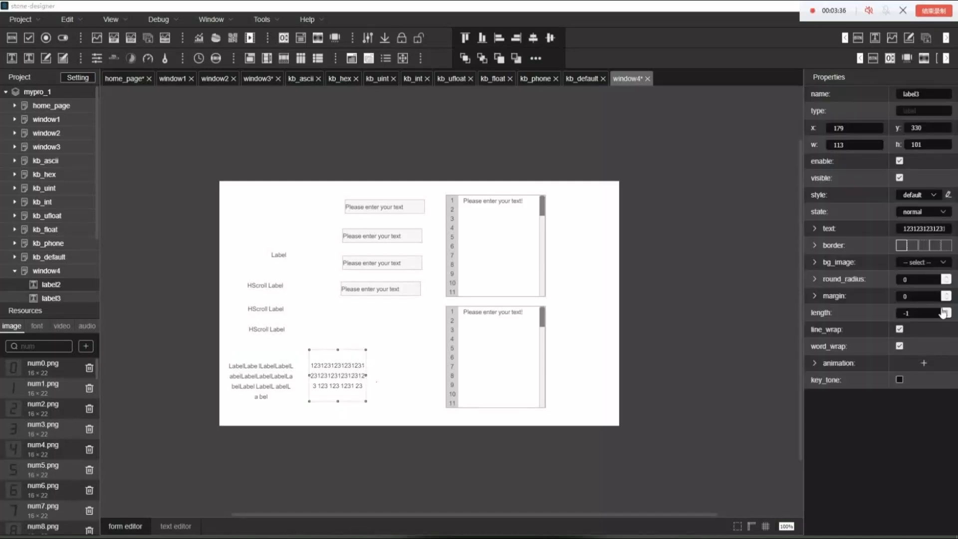
# Narrow label3 to about 100 with word_wrap off, and turn word_wrap back on
pyautogui.click(900, 346)
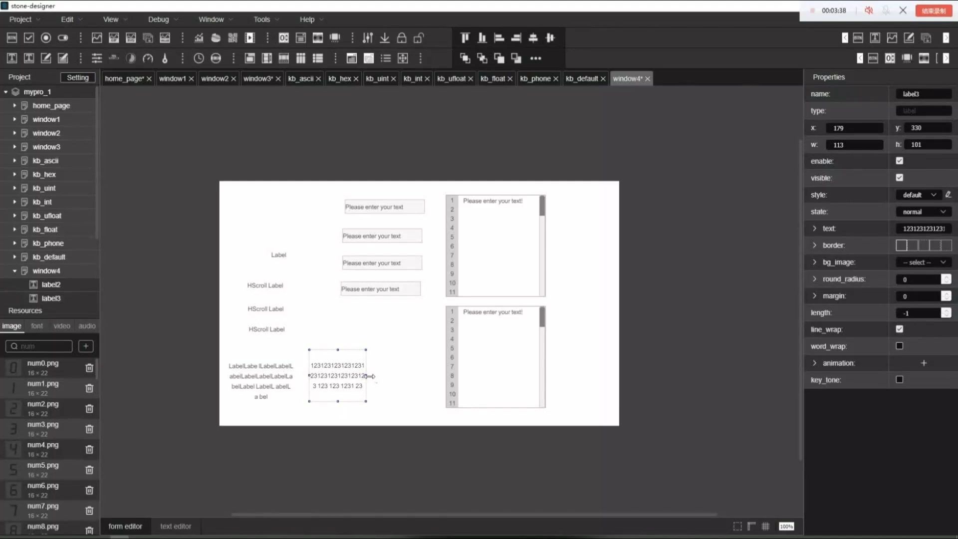
pyautogui.moveTo(368, 376); pyautogui.dragTo(359, 380)
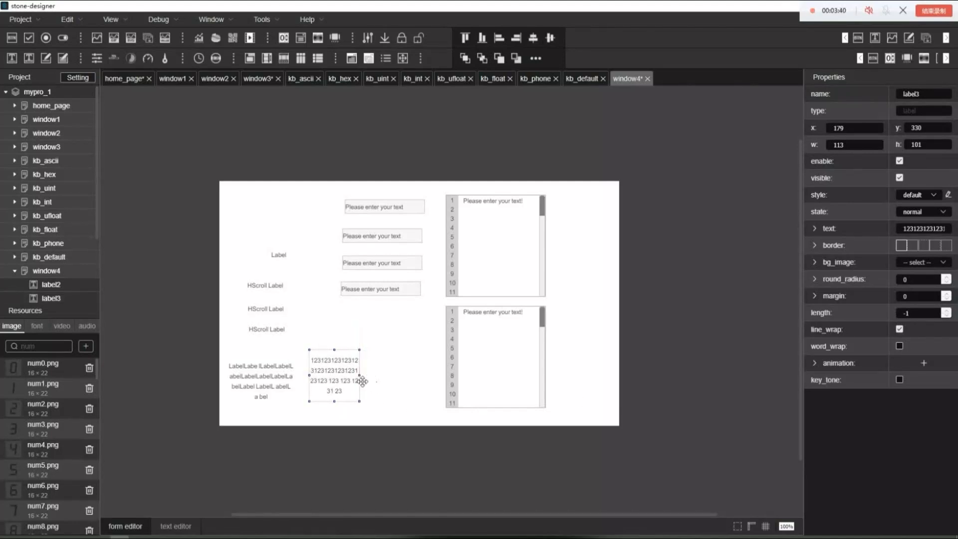
pyautogui.click(383, 387)
pyautogui.click(332, 370)
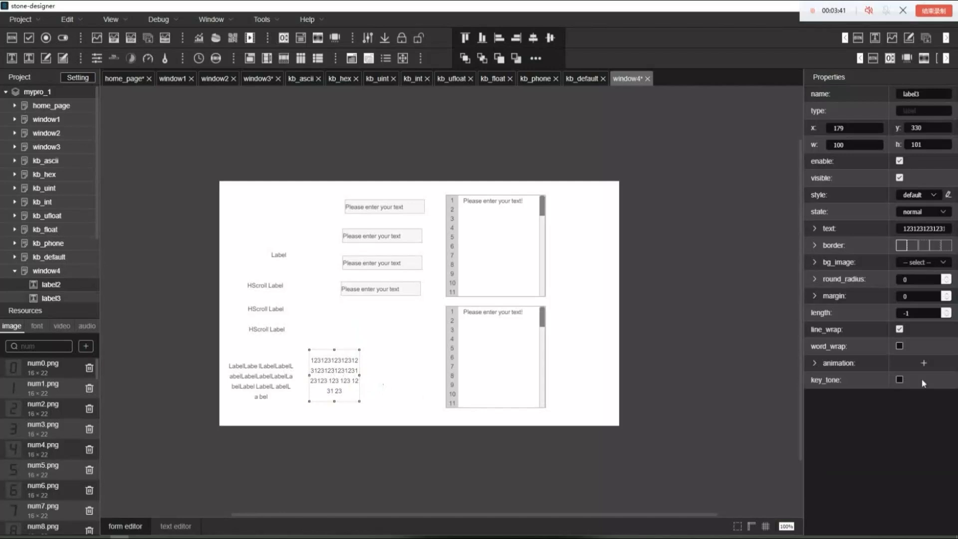
pyautogui.click(900, 346)
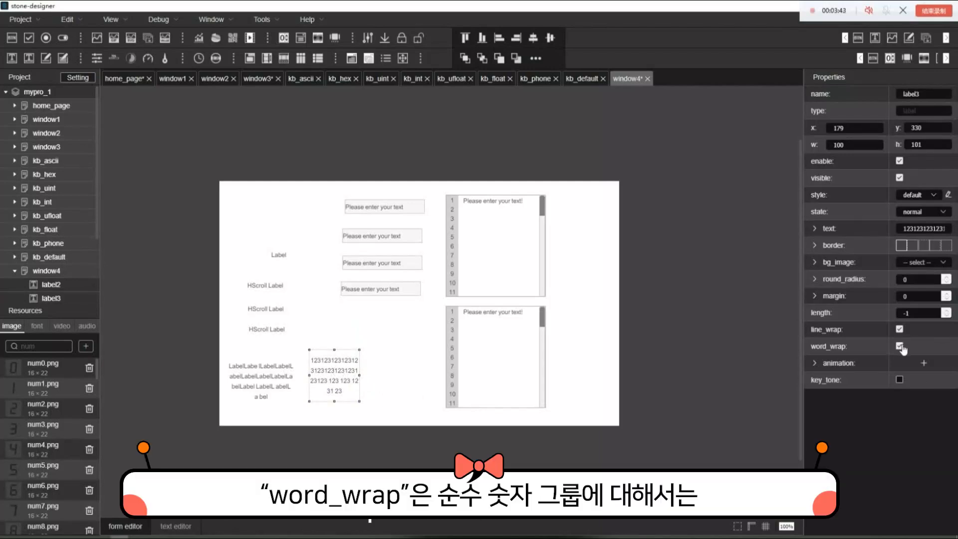
# Replace label4's text with the mixed number and letter string "1223abc123sbc aggdrf erdgtgr 626 85145"
pyautogui.click(359, 412)
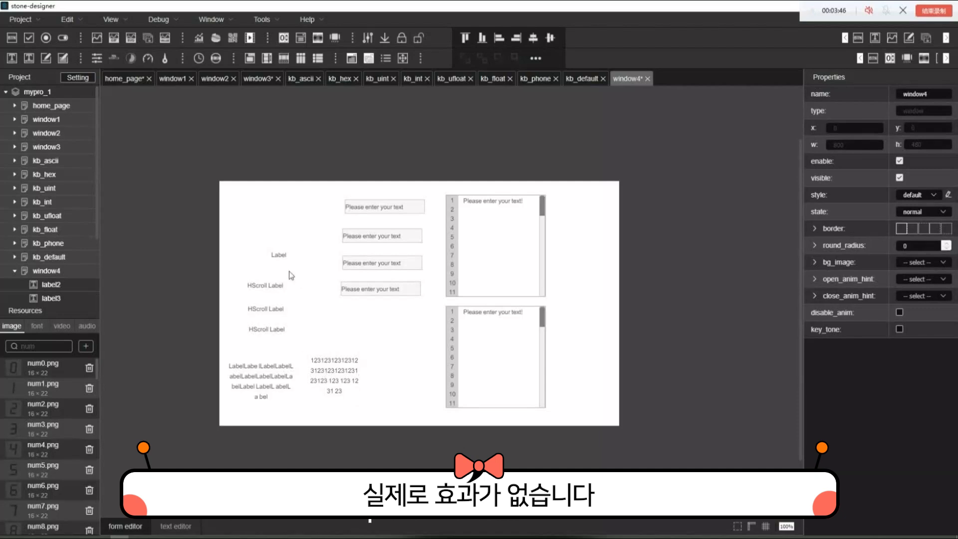
pyautogui.click(278, 259)
pyautogui.moveTo(919, 230); pyautogui.dragTo(817, 218)
pyautogui.write('1223a')
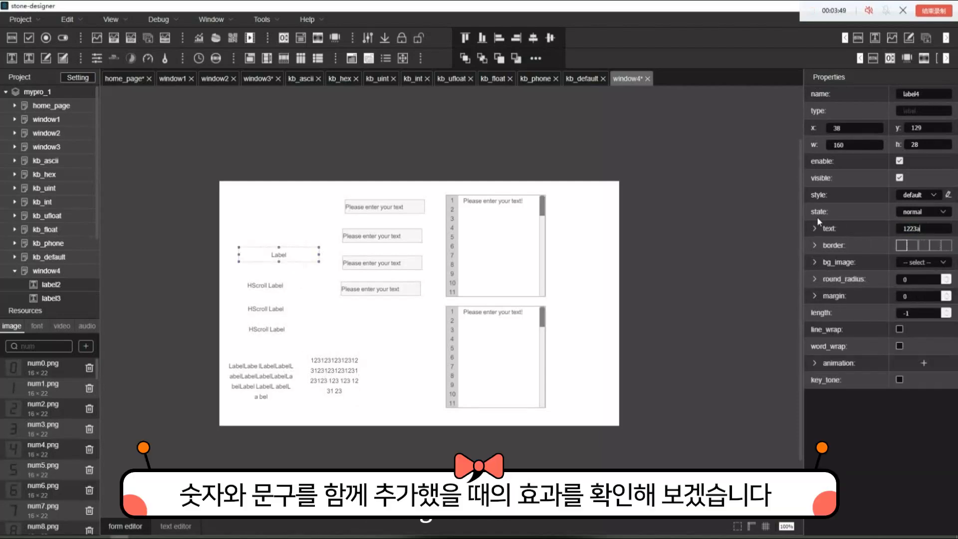
pyautogui.write('bc123abc')
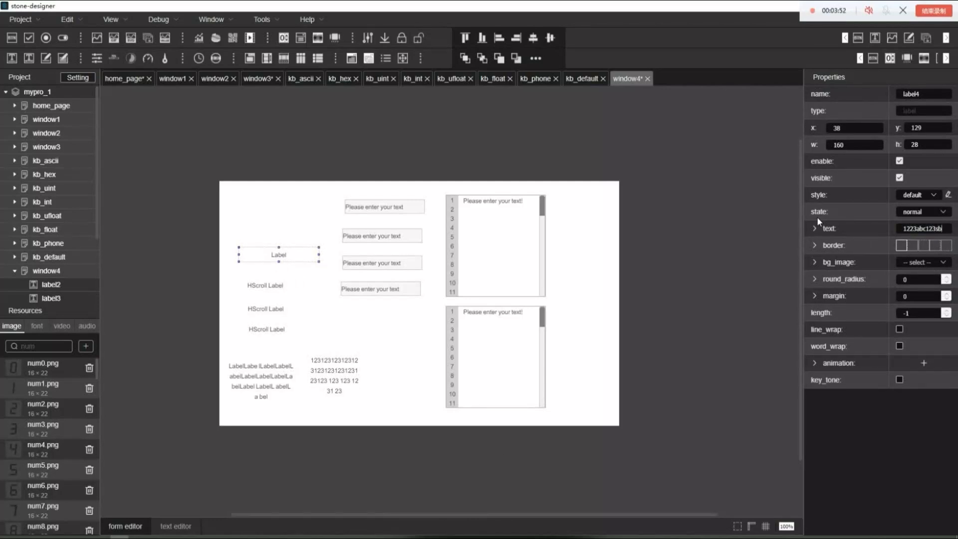
pyautogui.write(' aggdrf erdgtgr')
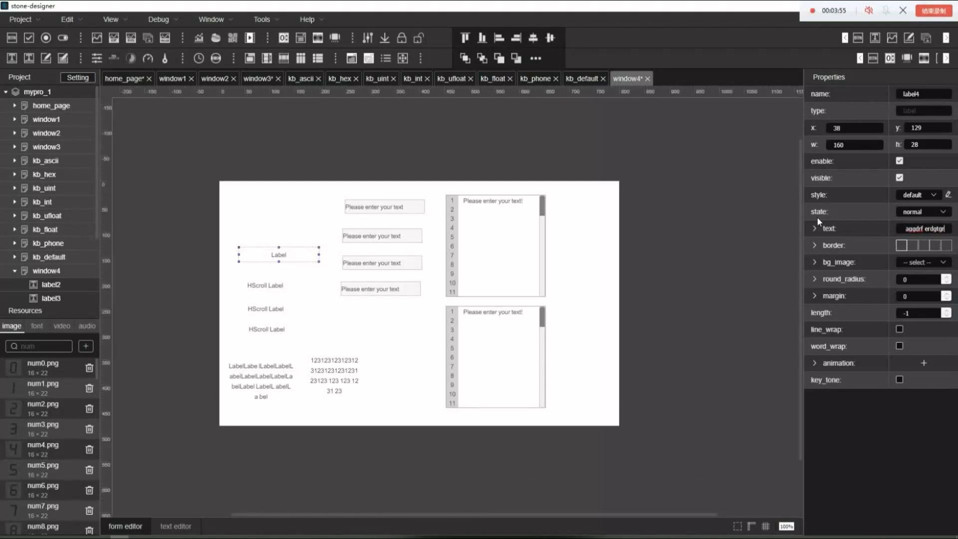
pyautogui.write(' d26 85145')
pyautogui.press('Return')
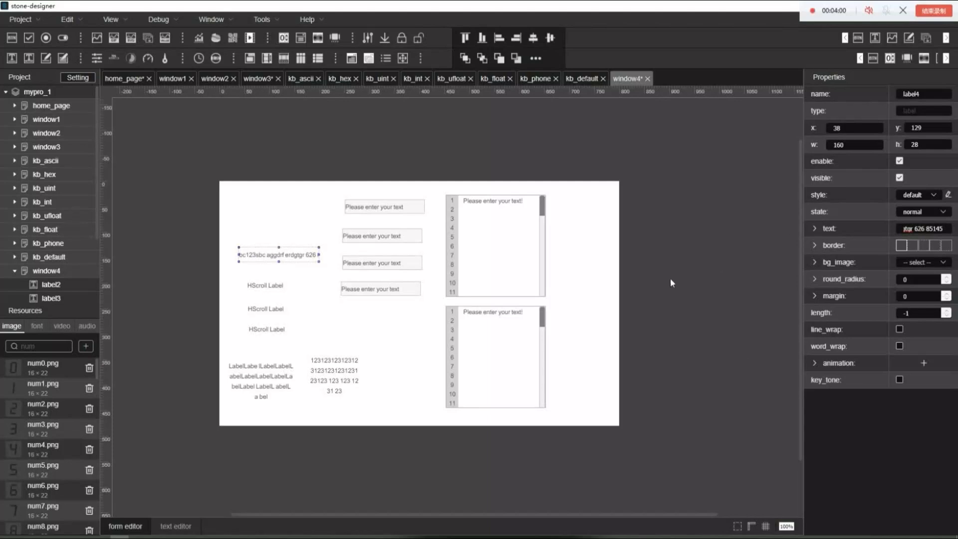
# Enable line_wrap and word_wrap on label4 and extend the label upward to about 79 high
pyautogui.click(899, 329)
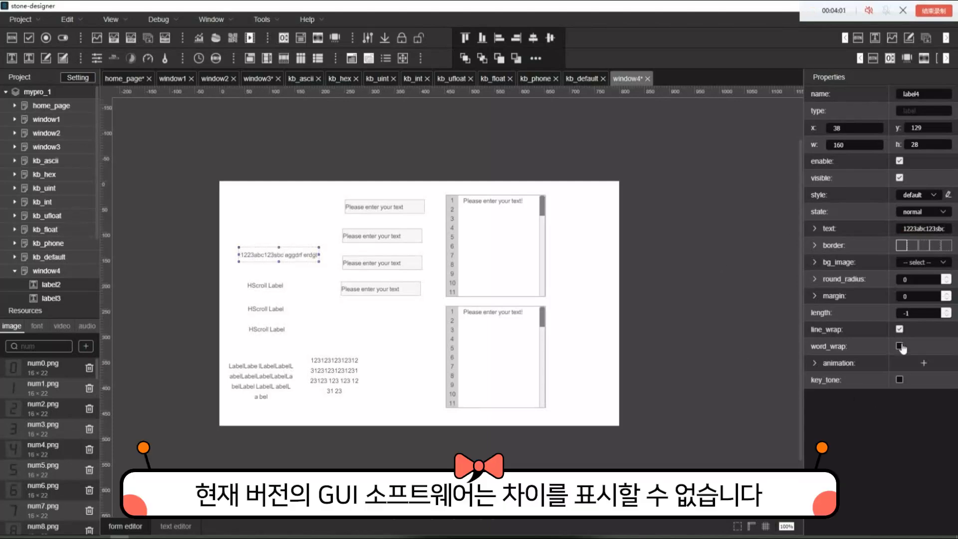
pyautogui.click(900, 346)
pyautogui.moveTo(279, 246); pyautogui.dragTo(279, 221)
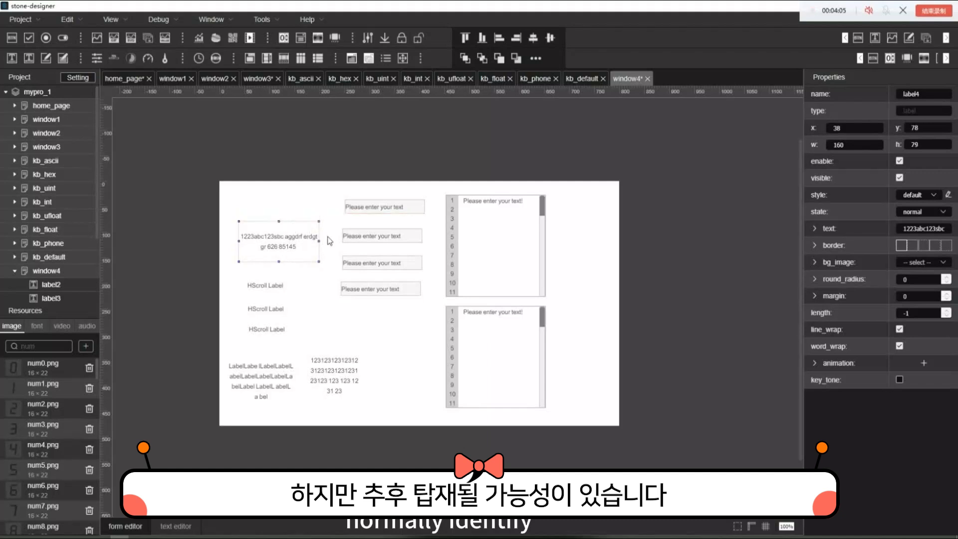
# Toggle word_wrap off and back on for label4, and narrow the label slightly from its right edge
pyautogui.click(899, 346)
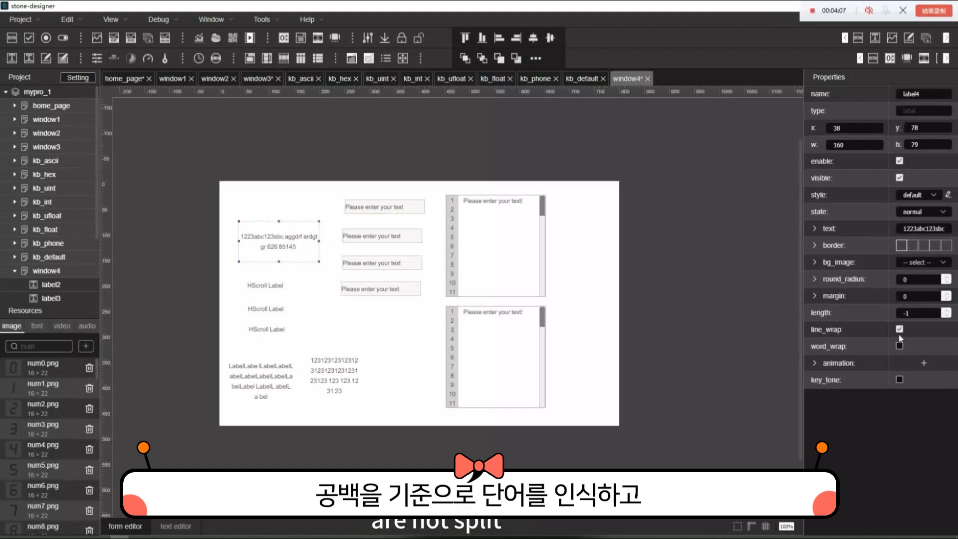
pyautogui.click(899, 345)
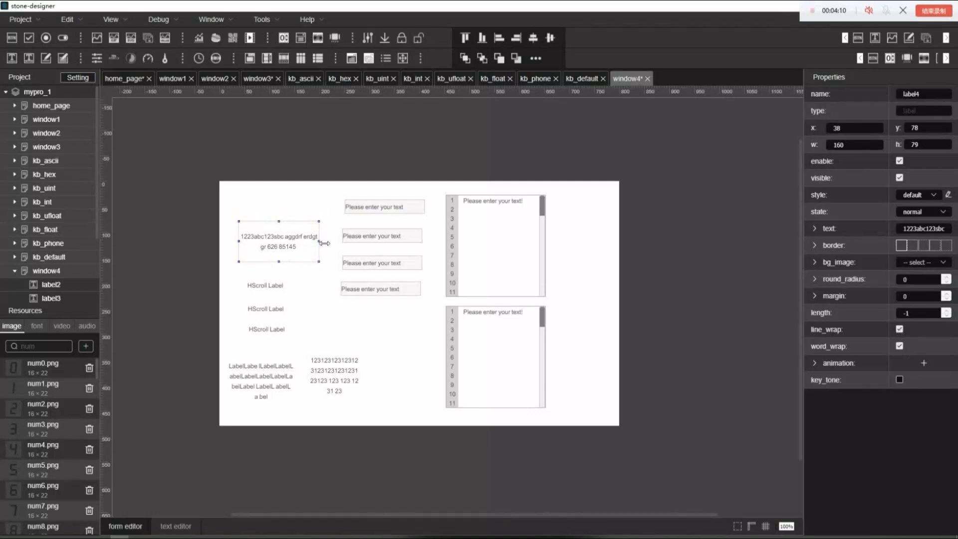
pyautogui.moveTo(320, 242); pyautogui.dragTo(310, 244)
# Shrink hscroll_label1 to about 57 wide so it is narrower than its text
pyautogui.click(325, 329)
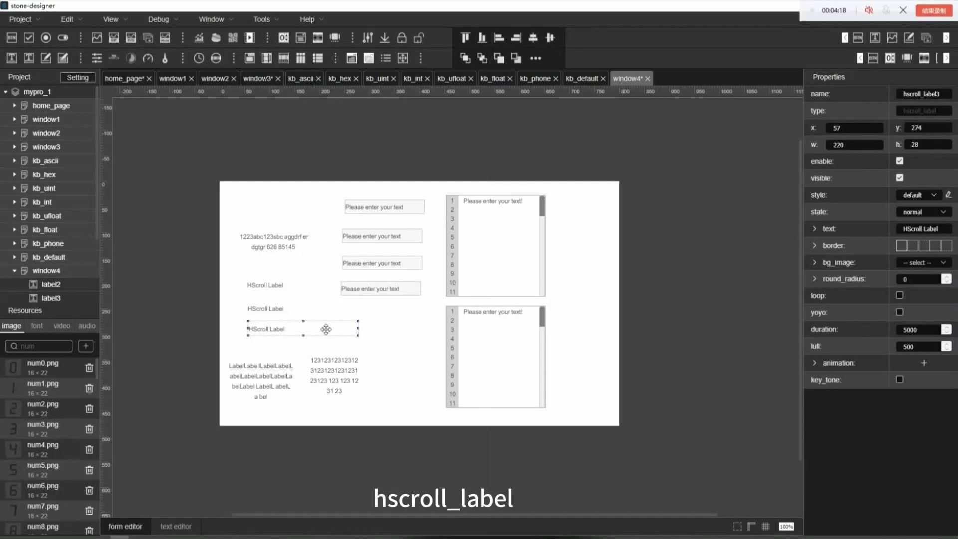
pyautogui.click(274, 287)
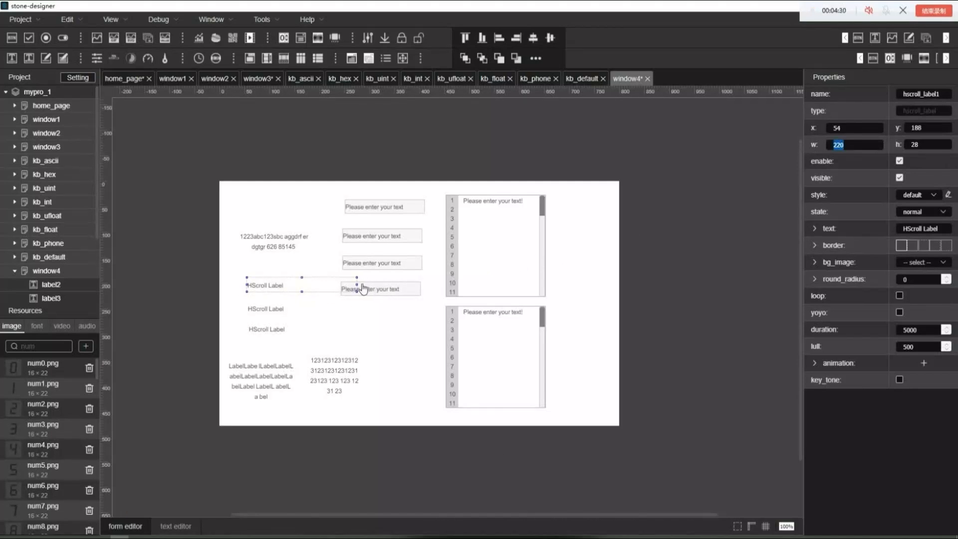
pyautogui.moveTo(359, 286); pyautogui.dragTo(276, 285)
pyautogui.click(351, 325)
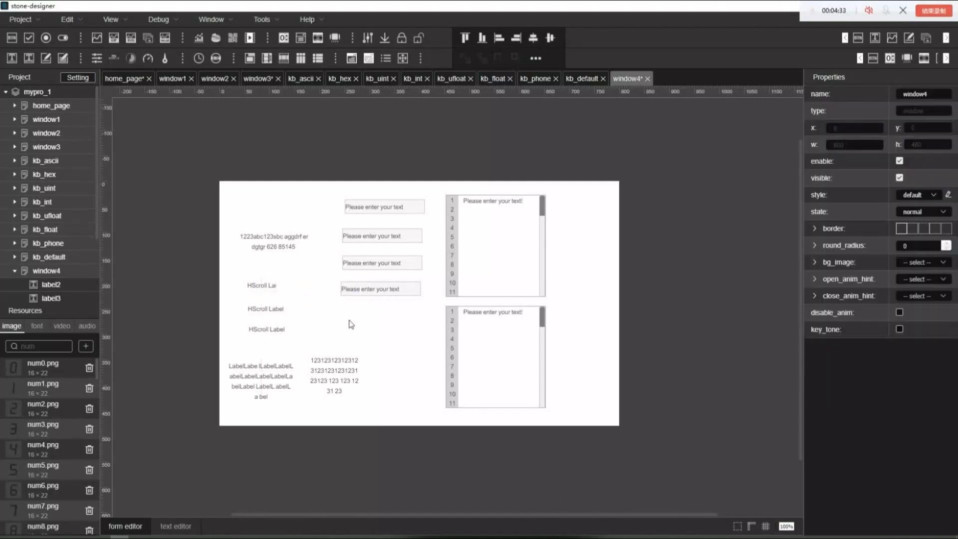
# Lengthen hscroll_label1's text by pasting repeated copies of "HScroll Label" with no separators
pyautogui.click(272, 285)
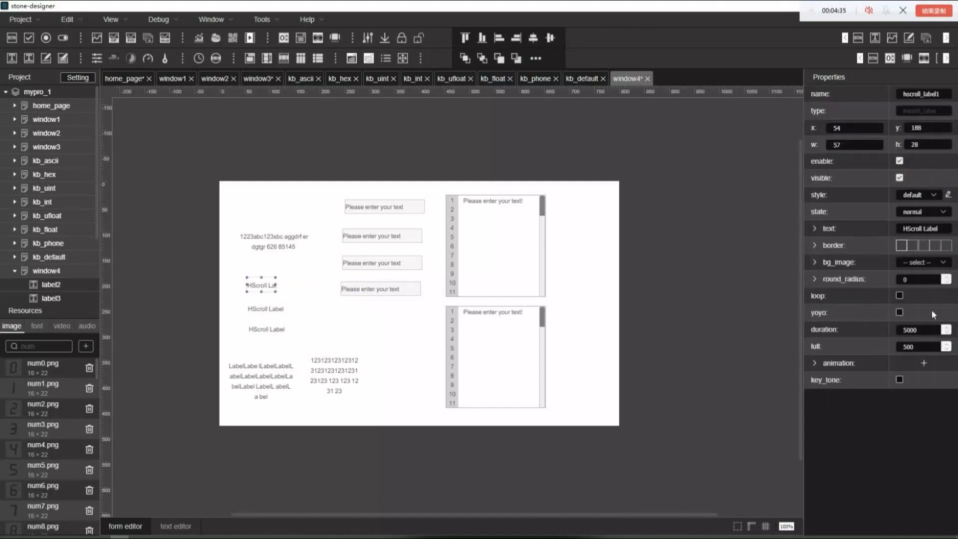
pyautogui.moveTo(948, 233); pyautogui.dragTo(873, 230)
pyautogui.hotkey('ctrl', 'c')
pyautogui.hotkey('ctrl', 'v')
pyautogui.hotkey('ctrl', 'v')
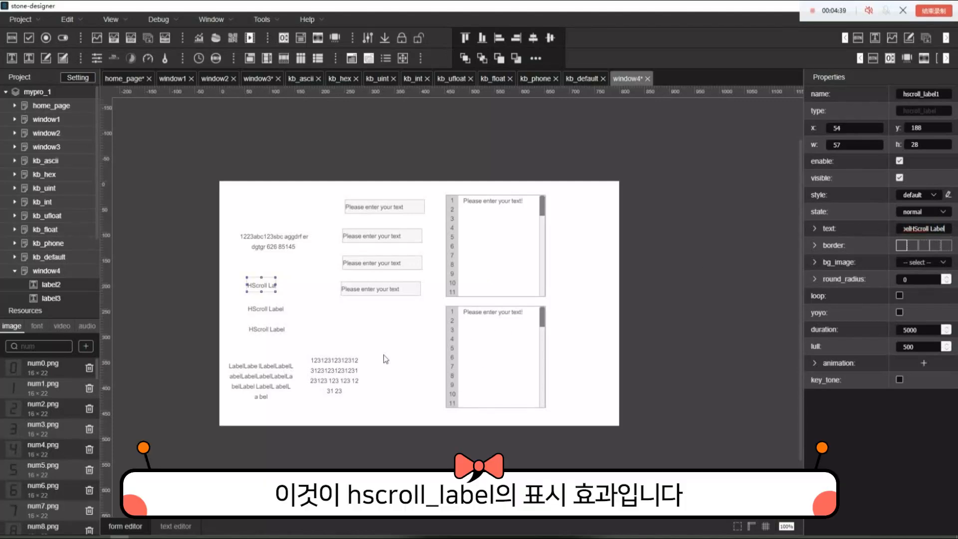
pyautogui.click(364, 329)
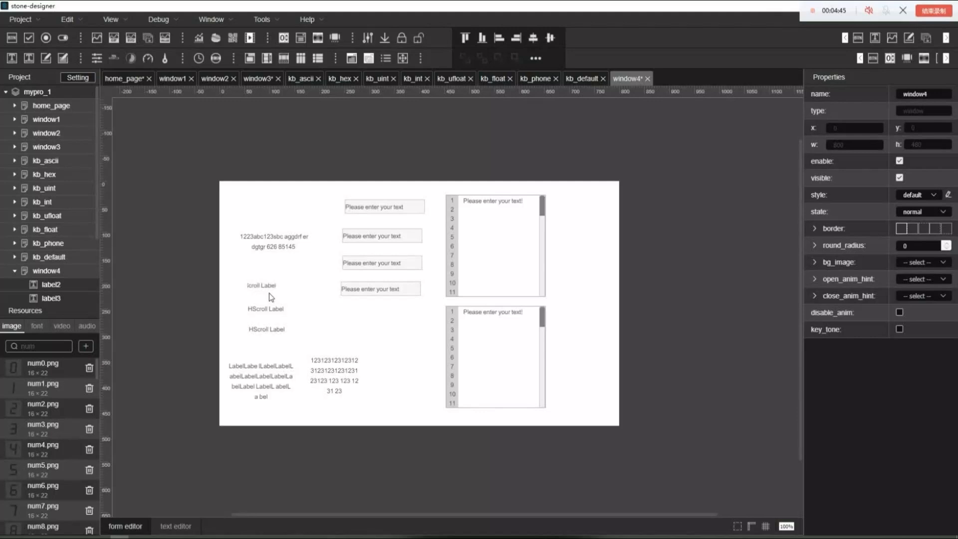
# Widen hscroll_label1 to about 162 and enable its loop property
pyautogui.click(261, 285)
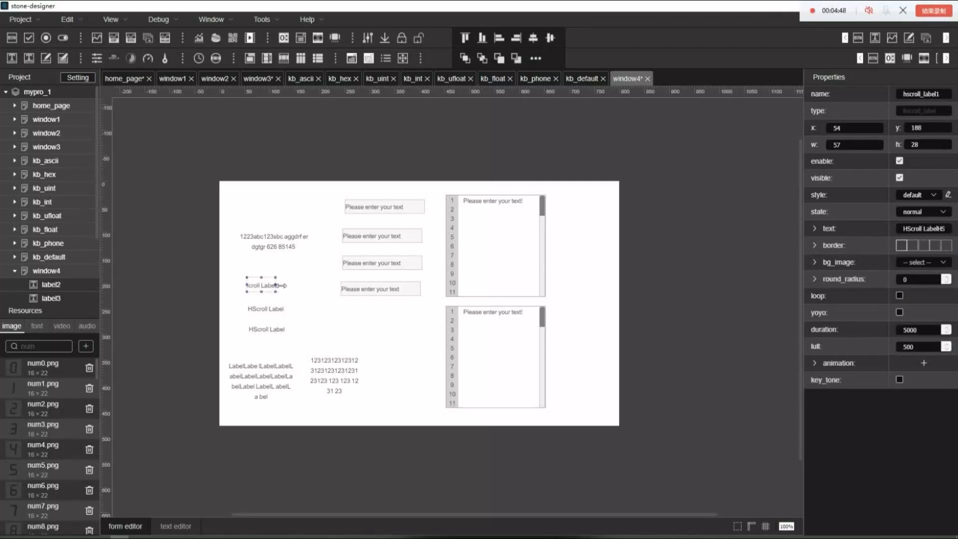
pyautogui.moveTo(278, 287); pyautogui.dragTo(331, 287)
pyautogui.click(900, 296)
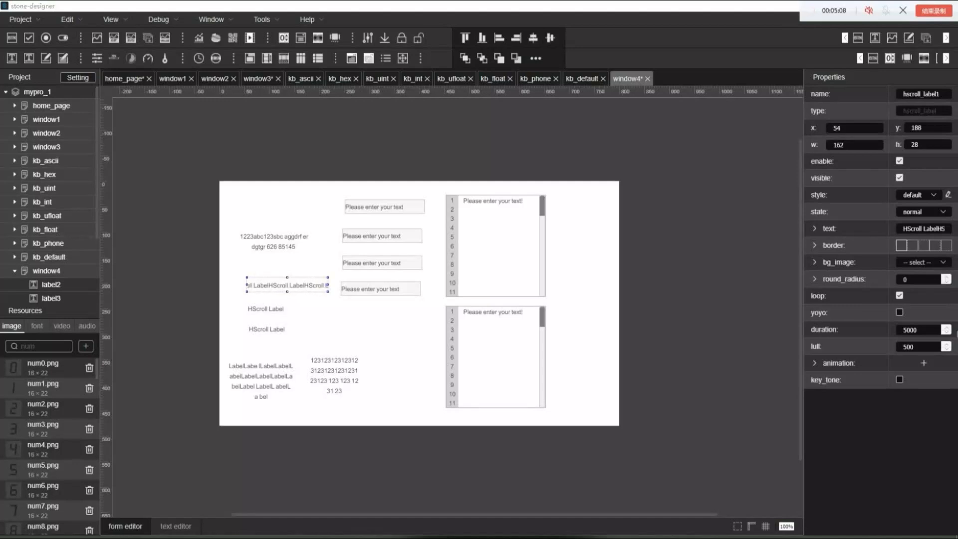
# Set hscroll_label1's duration to 500 and enable its yoyo property
pyautogui.click(926, 333)
pyautogui.press('BackSpace')
pyautogui.click(901, 313)
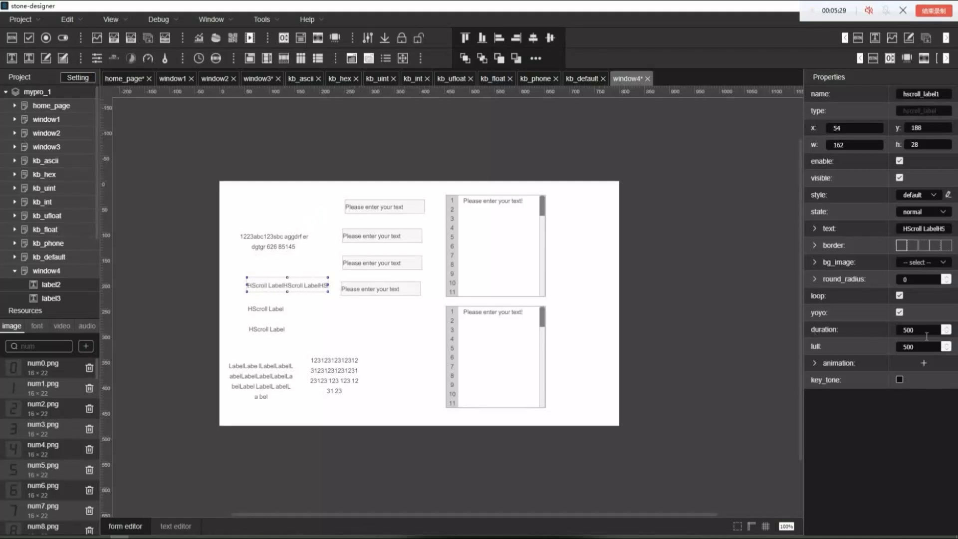
# Try a duration of 1000 on hscroll_label1, change it to 1500, and set the lull to 1000
pyautogui.moveTo(924, 332); pyautogui.dragTo(893, 326)
pyautogui.write('1000')
pyautogui.press('Return')
pyautogui.write('1500')
pyautogui.press('Tab')
pyautogui.write('1000')
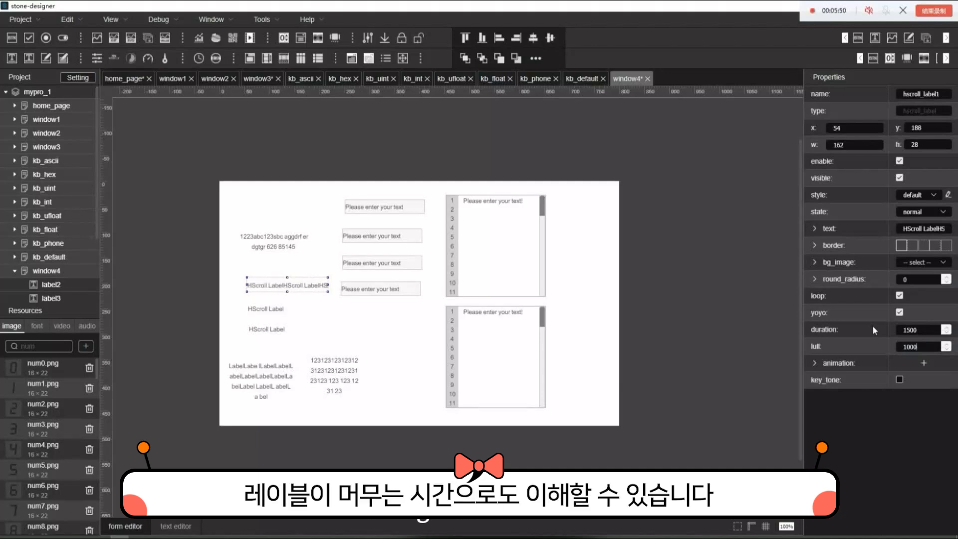
# Raise hscroll_label1's lull to 1500
pyautogui.press('BackSpace')
pyautogui.press('BackSpace')
pyautogui.press('BackSpace')
pyautogui.press('BackSpace')
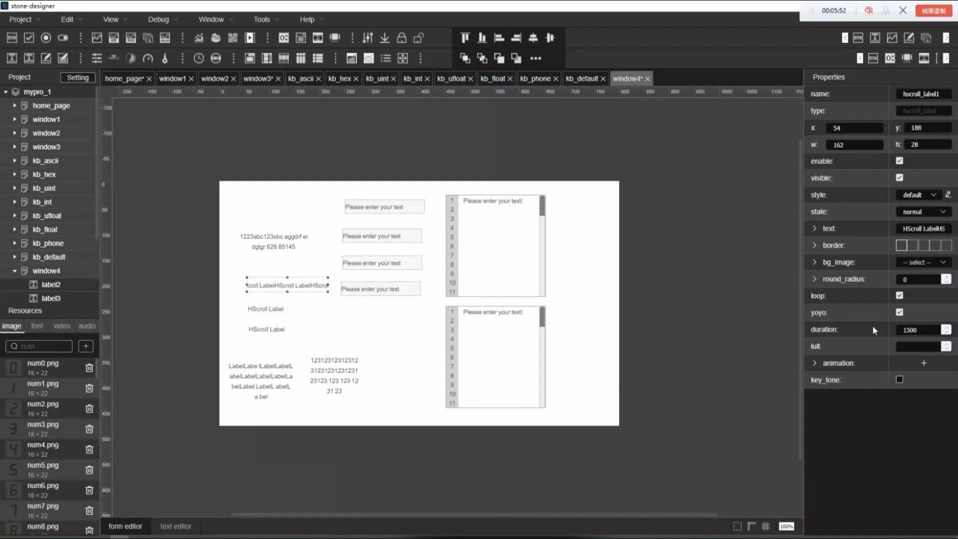
pyautogui.write('1500')
pyautogui.click(259, 314)
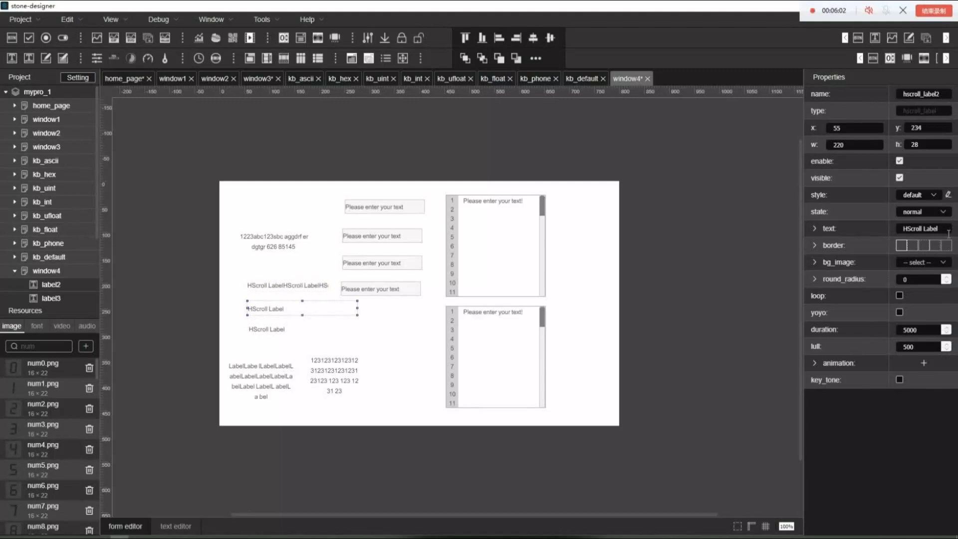
pyautogui.moveTo(948, 229); pyautogui.dragTo(816, 216)
pyautogui.write('12345')
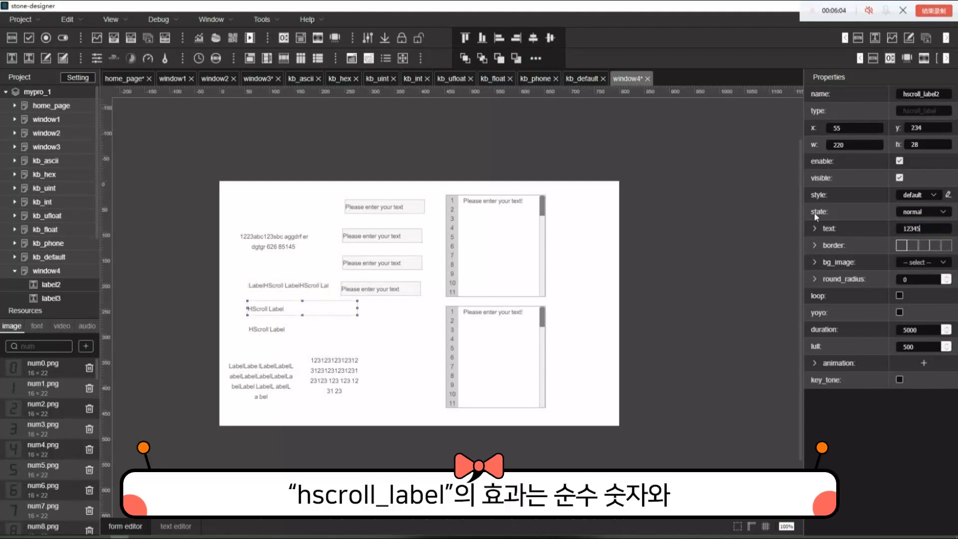
pyautogui.write('6789794541613212312313')
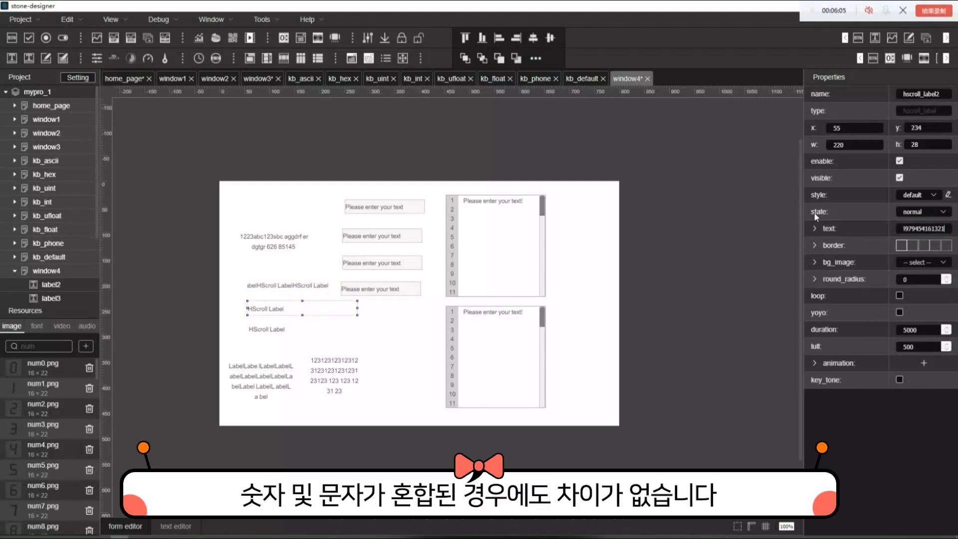
pyautogui.write('123')
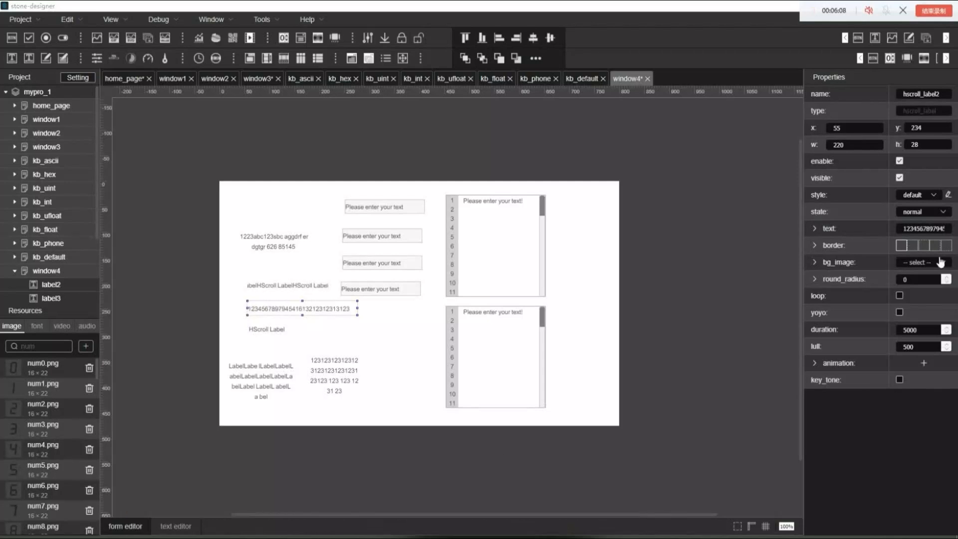
pyautogui.click(915, 235)
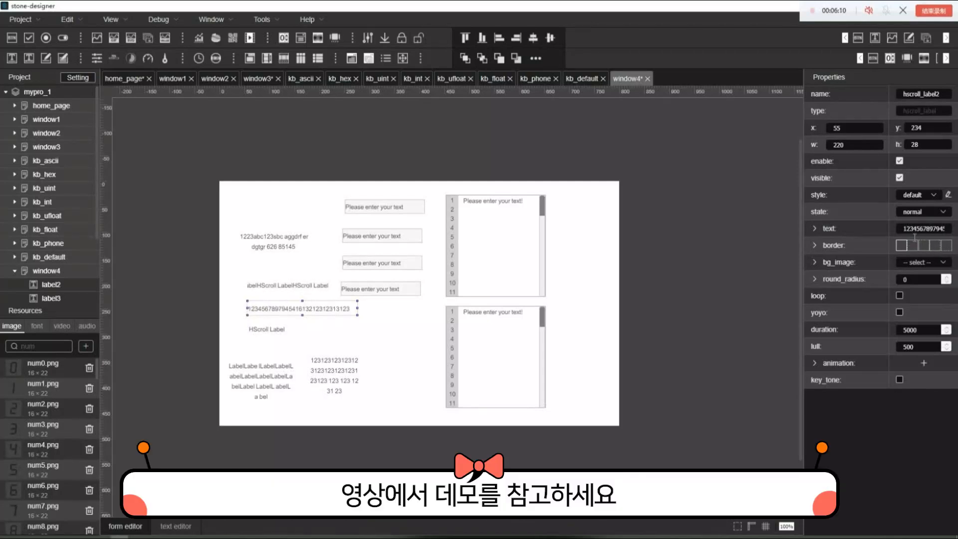
pyautogui.write('5315315613153')
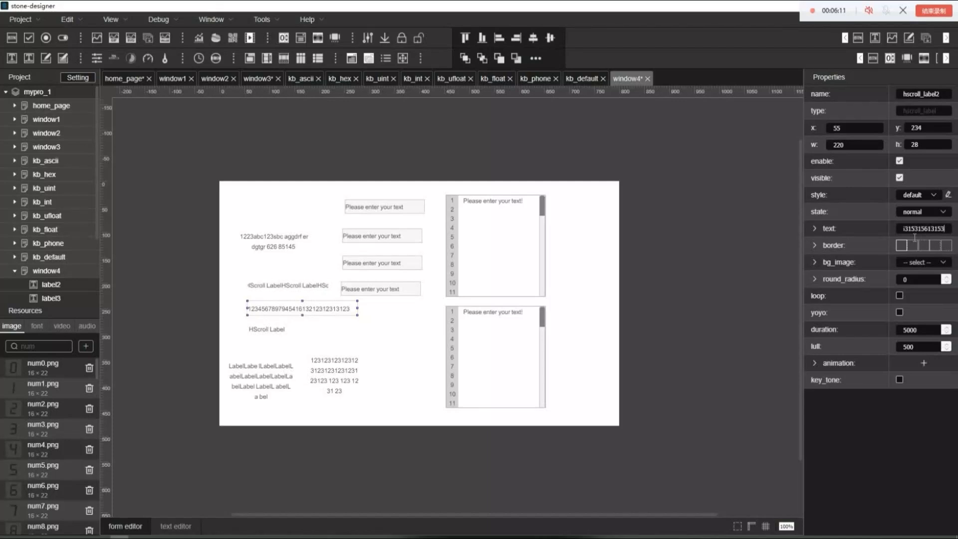
pyautogui.press('Return')
# Enable loop and yoyo on hscroll_label2, with a duration of 2000 and a lull of 1000
pyautogui.click(899, 296)
pyautogui.click(899, 312)
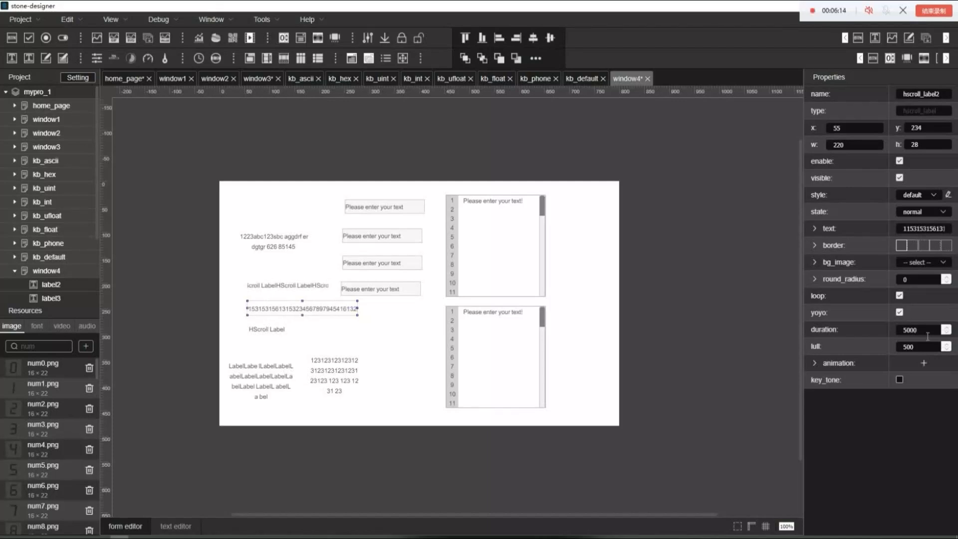
pyautogui.click(931, 335)
pyautogui.press('BackSpace')
pyautogui.press('BackSpace')
pyautogui.press('BackSpace')
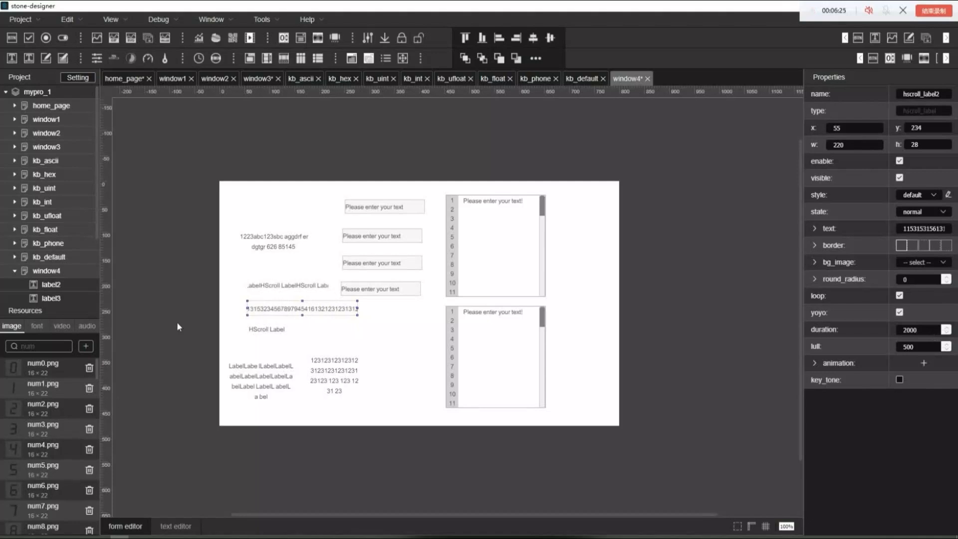
pyautogui.moveTo(922, 347); pyautogui.dragTo(886, 345)
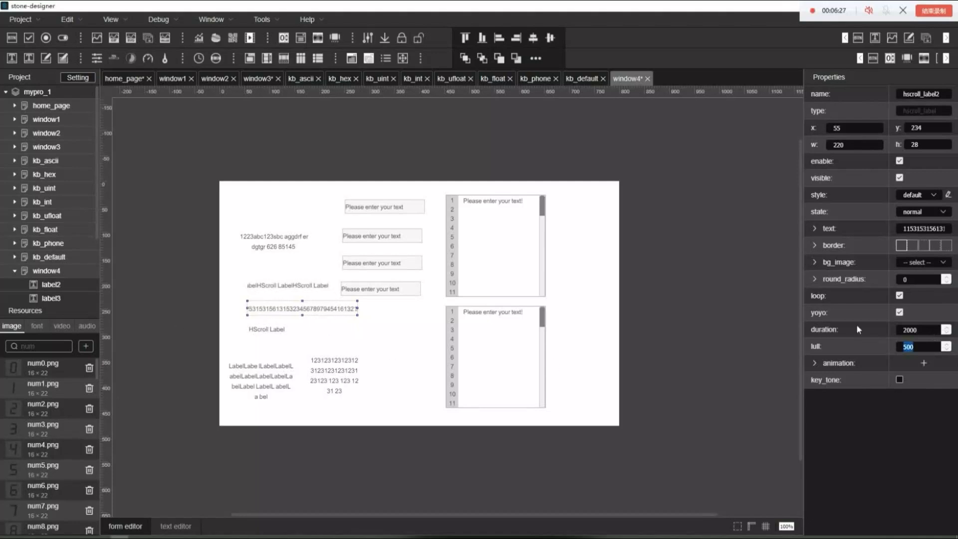
pyautogui.write('1000')
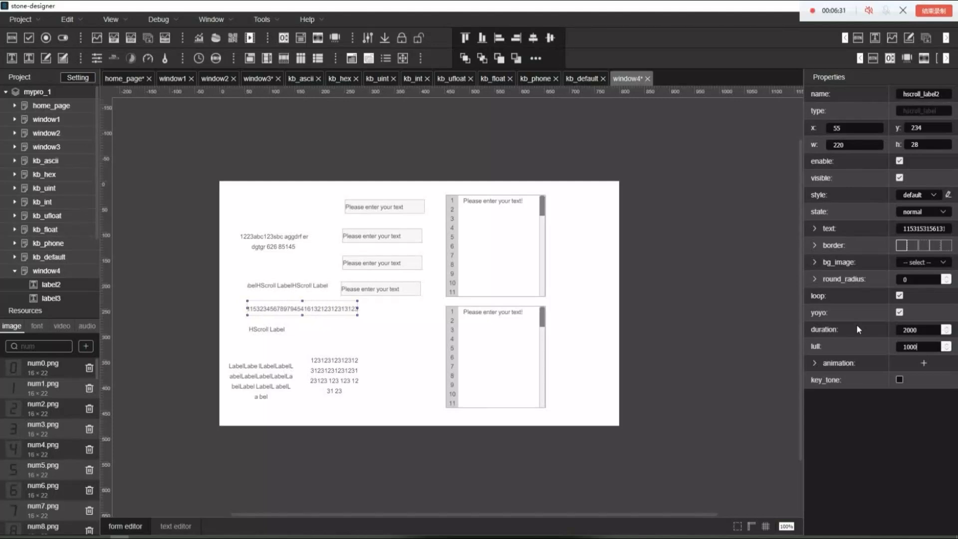
pyautogui.click(291, 331)
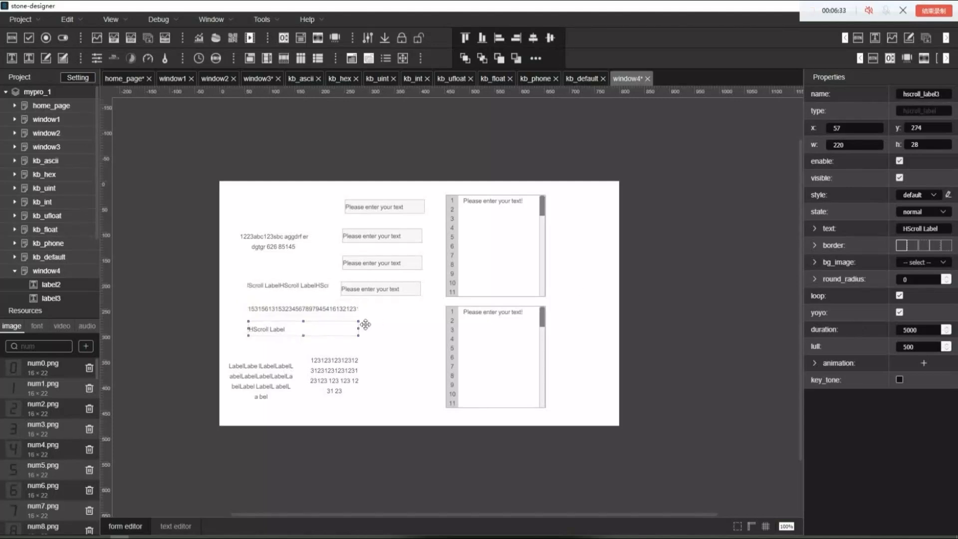
pyautogui.moveTo(944, 229); pyautogui.dragTo(793, 211)
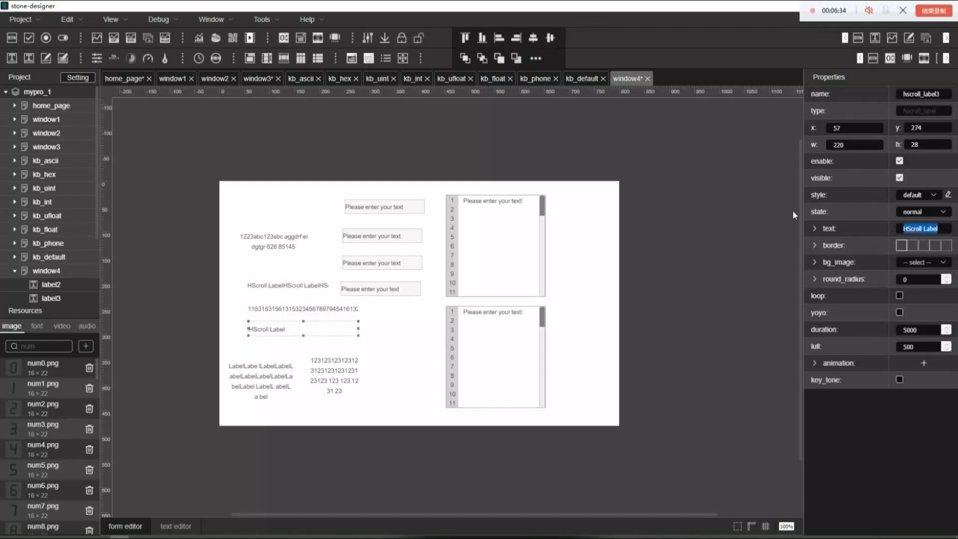
pyautogui.write('abc123')
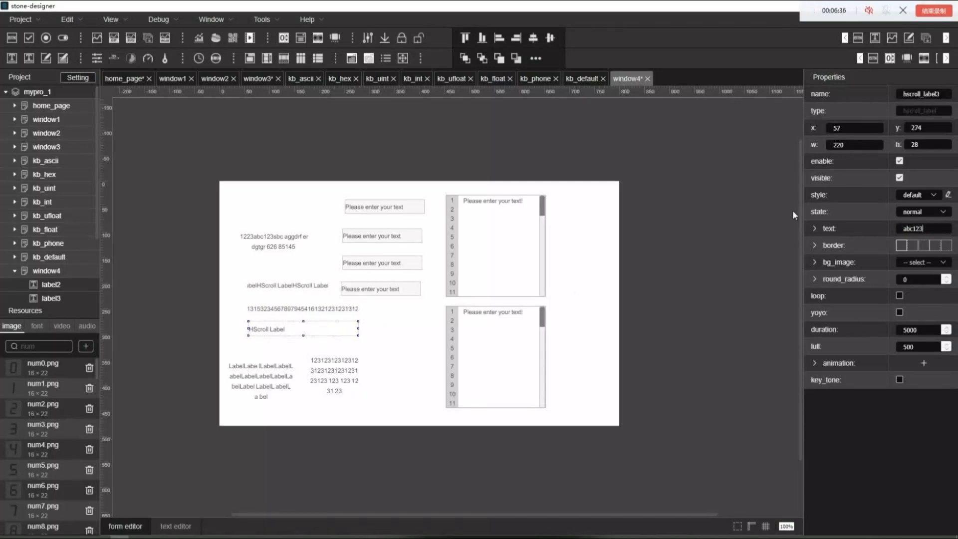
pyautogui.hotkey('ctrl', 'a')
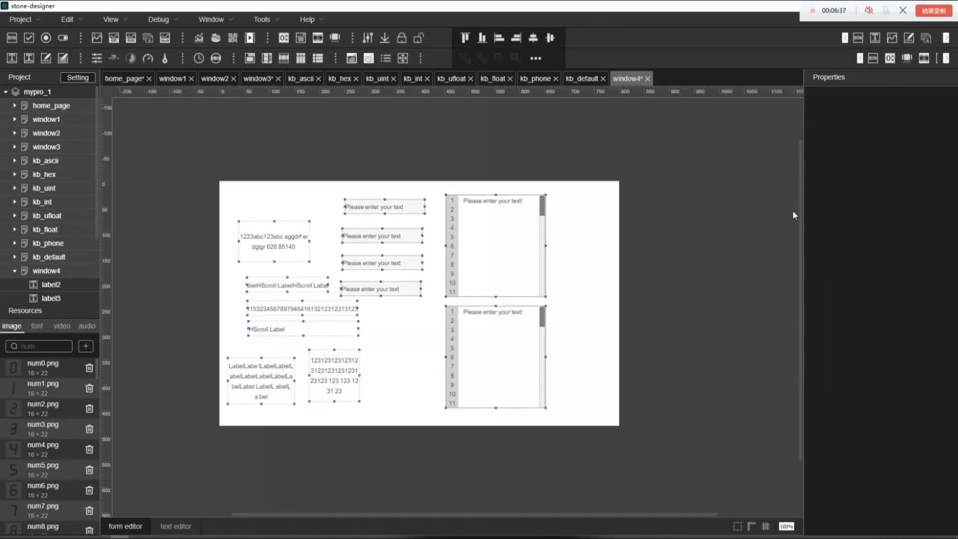
pyautogui.click(367, 359)
# Replace hscroll_label3's text with 123abc123 and apply it
pyautogui.click(324, 334)
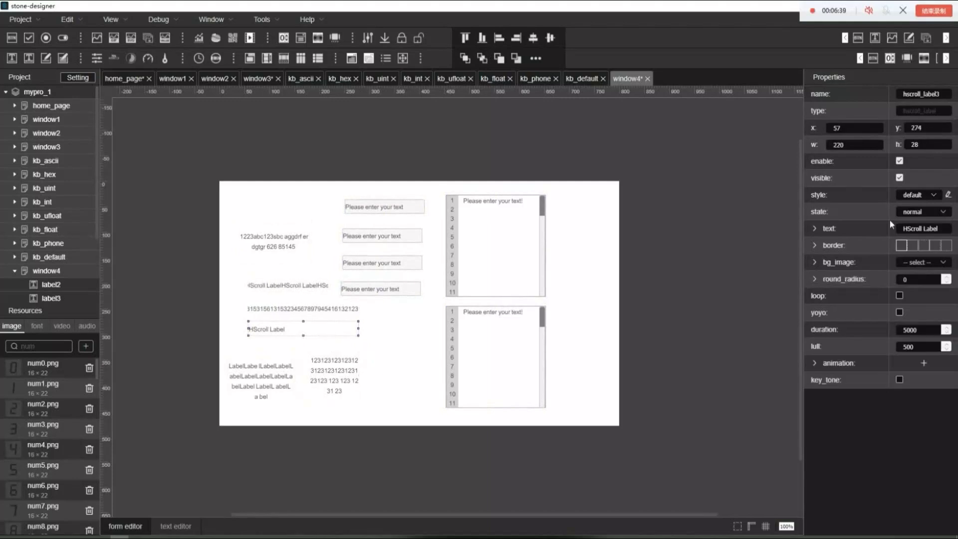
pyautogui.moveTo(944, 234); pyautogui.dragTo(875, 232)
pyautogui.write('abc')
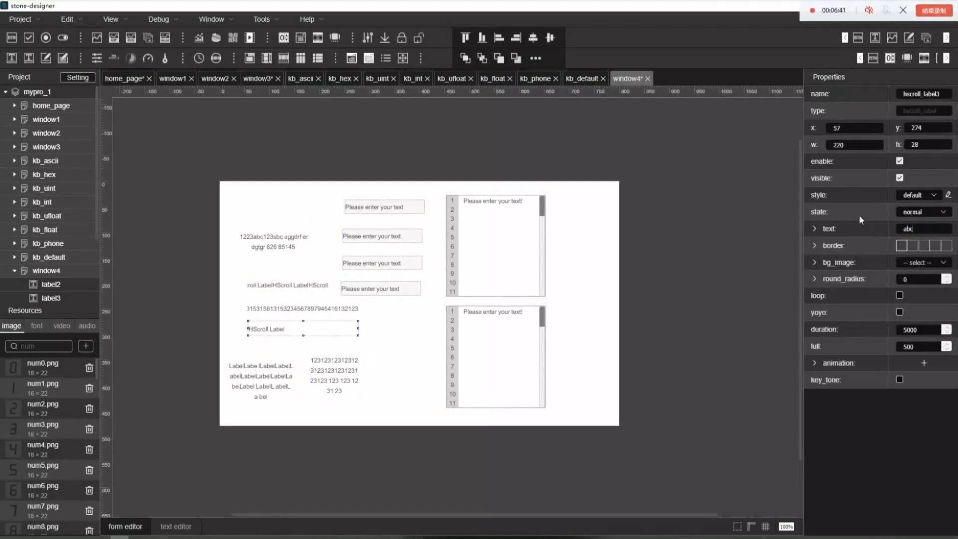
pyautogui.hotkey('ctrl', 'a')
pyautogui.write('12')
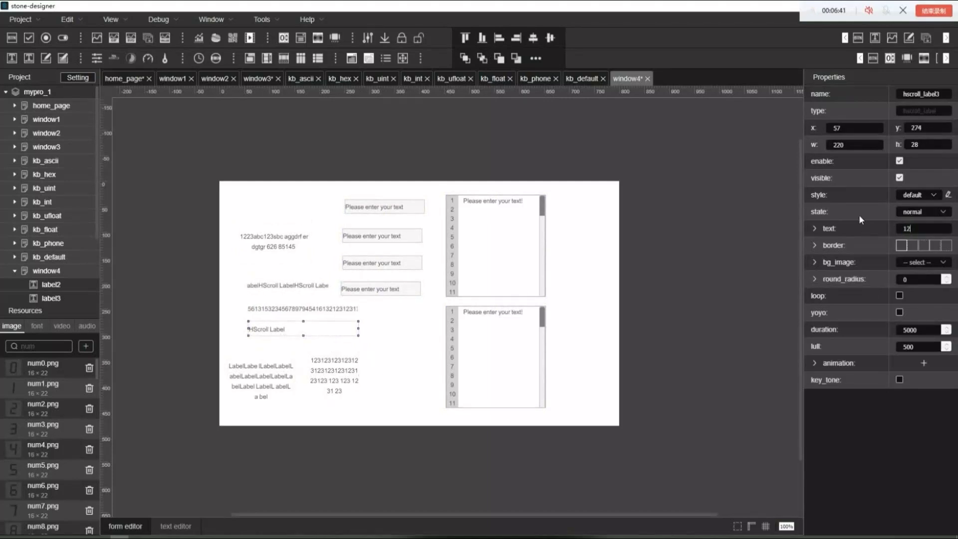
pyautogui.write('3abc123')
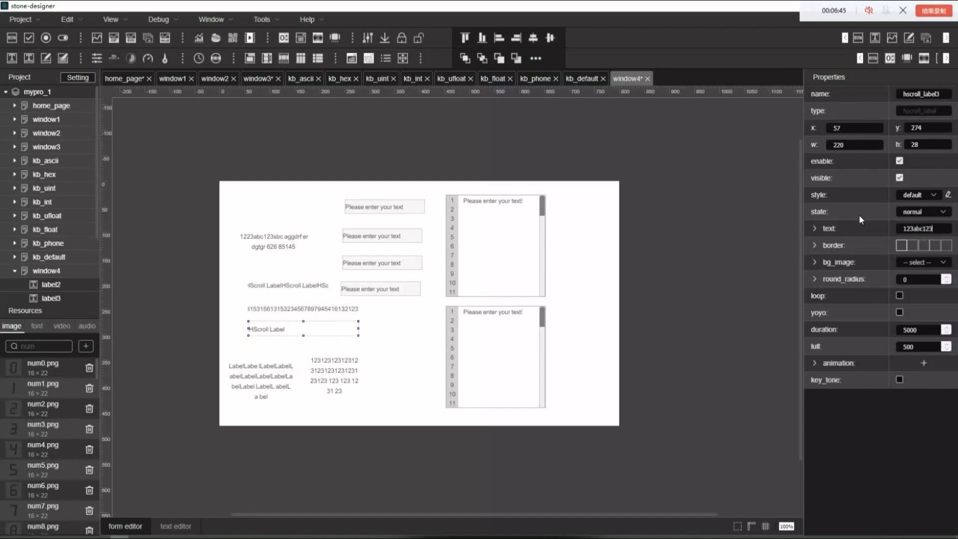
pyautogui.hotkey('shift', 'Left')
pyautogui.hotkey('shift', 'Left')
pyautogui.hotkey('shift', 'Left')
pyautogui.hotkey('shift', 'Left')
pyautogui.hotkey('shift', 'Left')
pyautogui.hotkey('shift', 'Left')
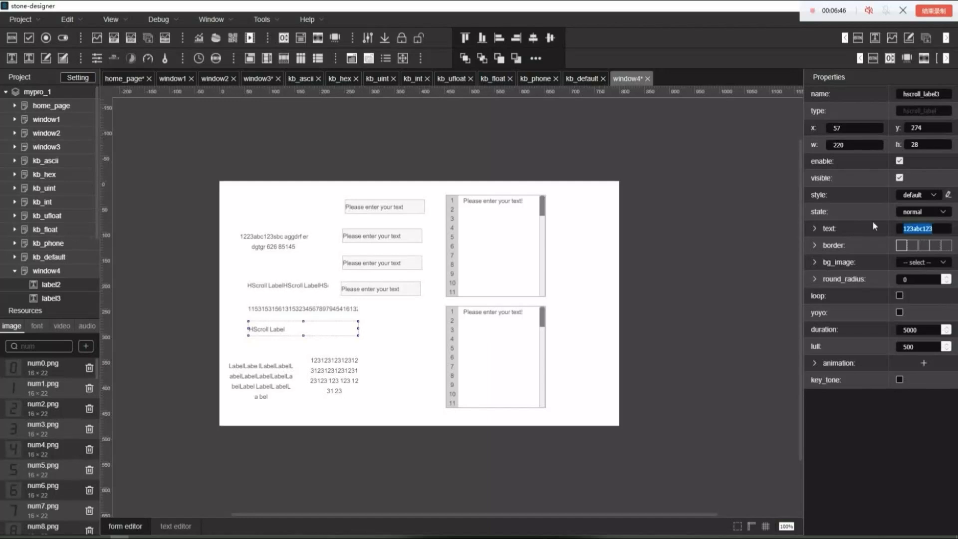
pyautogui.press('Return')
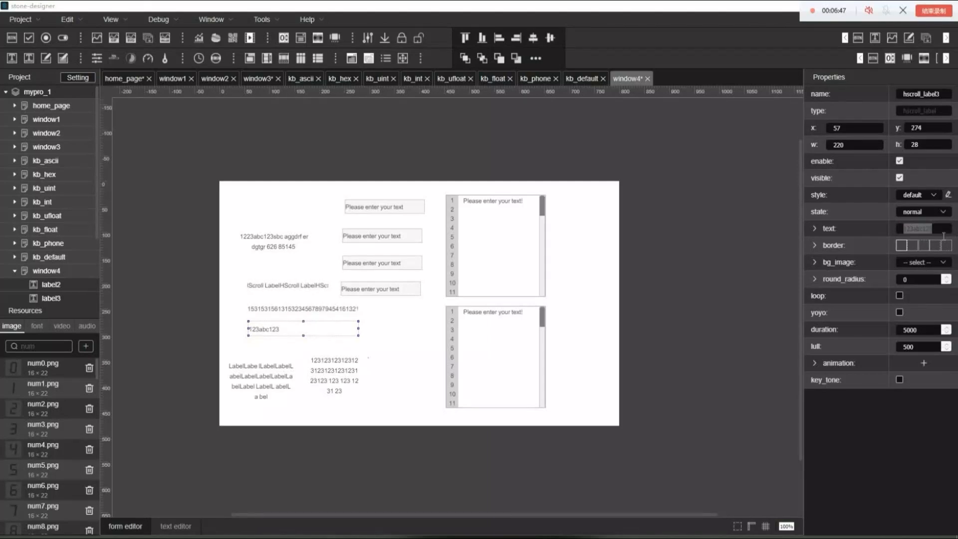
# Lengthen hscroll_label3's text with repeated copies of 123abc123 and apply it, keeping that label selected
pyautogui.hotkey('ctrl', 'v')
pyautogui.hotkey('ctrl', 'v')
pyautogui.hotkey('ctrl', 'v')
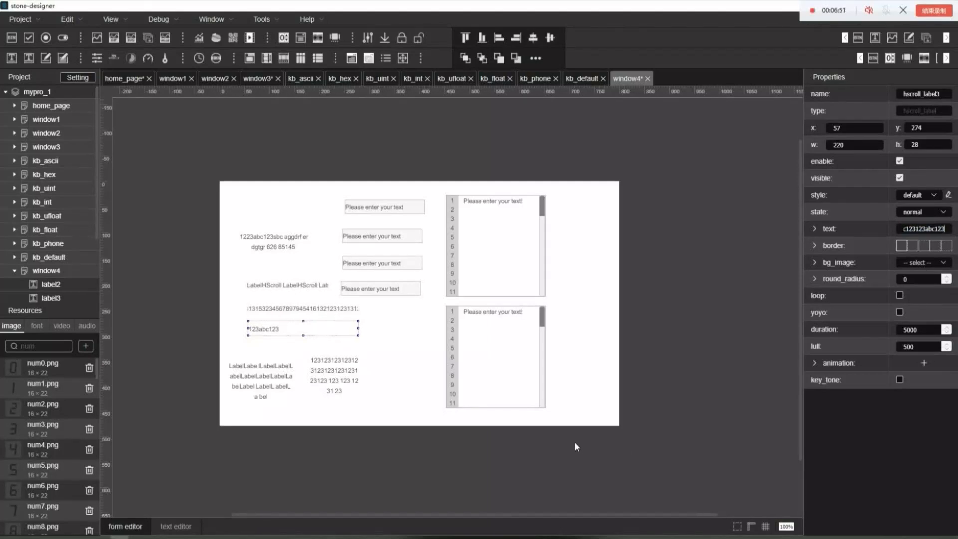
pyautogui.click(574, 442)
pyautogui.click(326, 341)
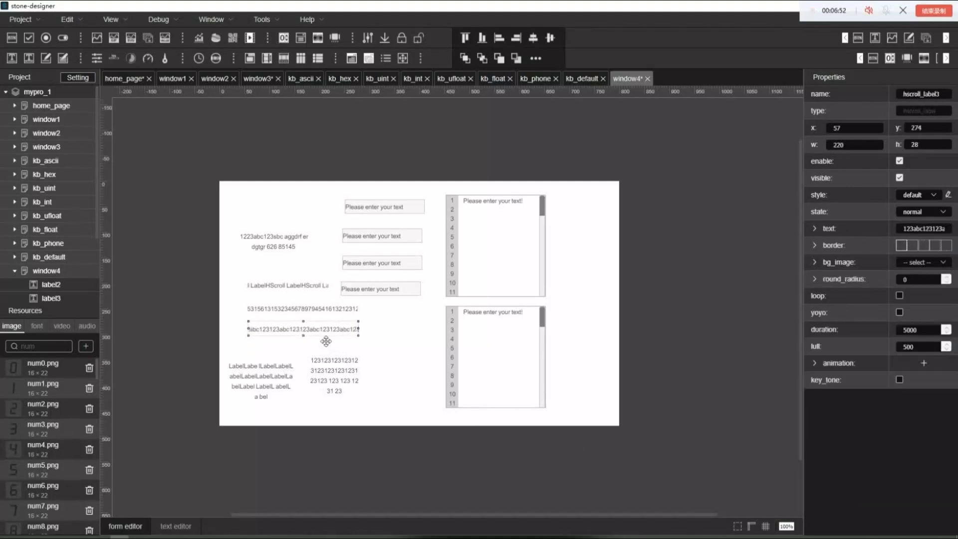
# Enable loop and yoyo on hscroll_label3 and set its duration to 20000
pyautogui.click(899, 295)
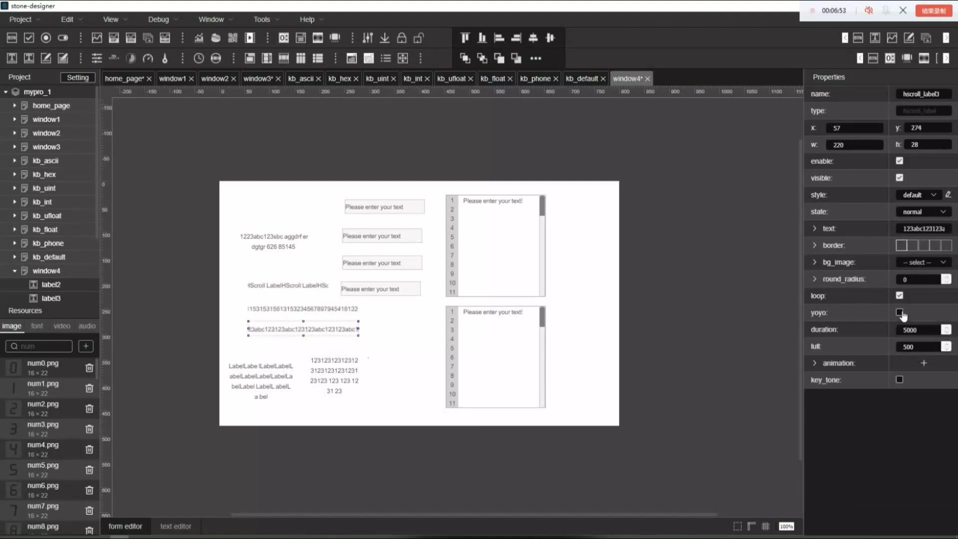
pyautogui.click(900, 312)
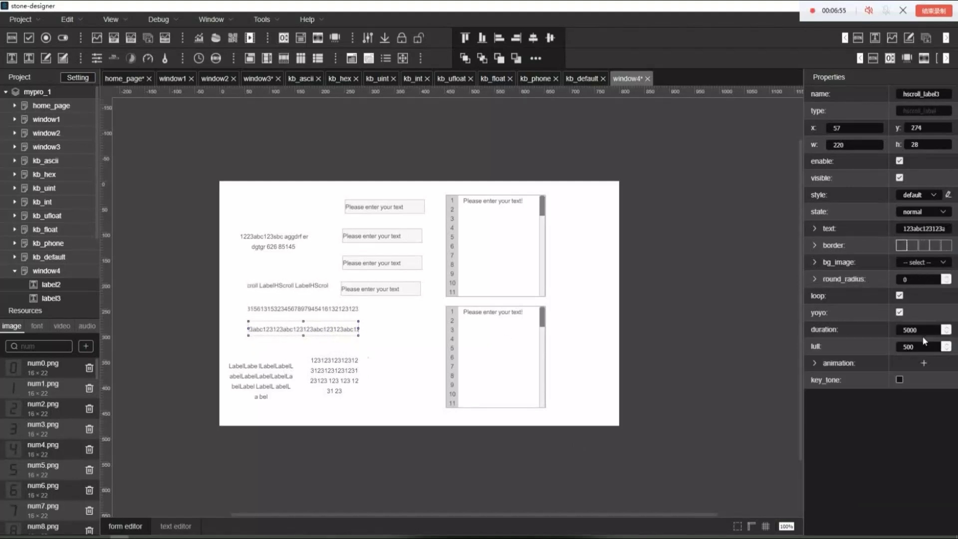
pyautogui.press('BackSpace')
pyautogui.press('BackSpace')
pyautogui.press('BackSpace')
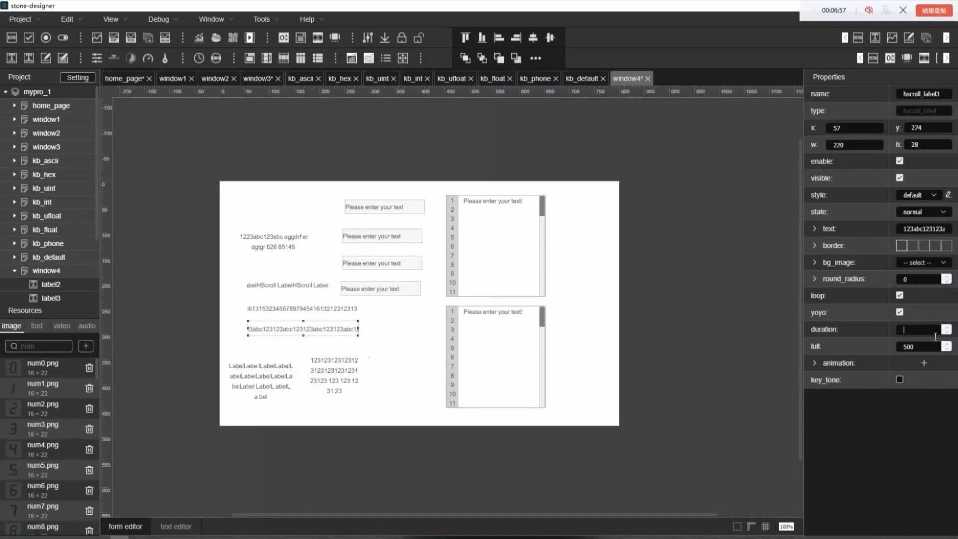
pyautogui.write('20000')
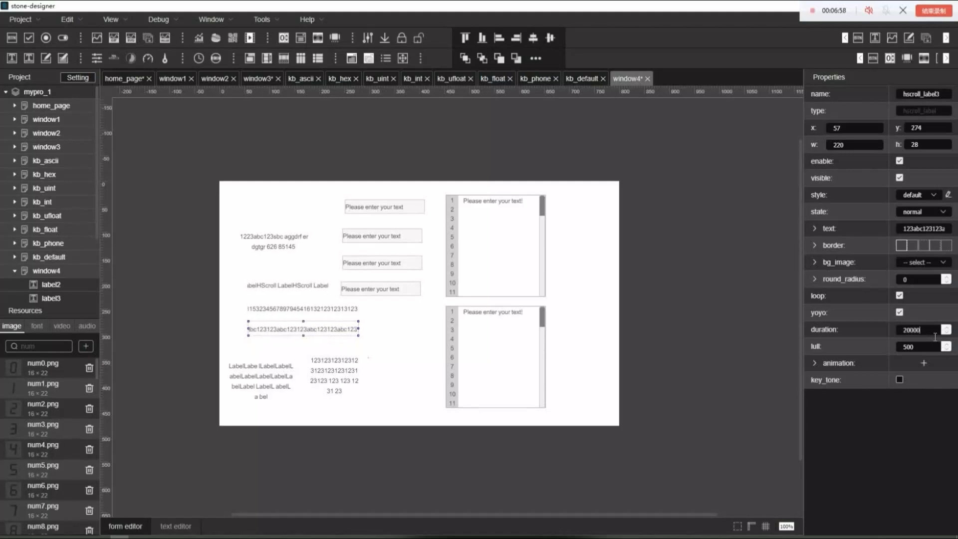